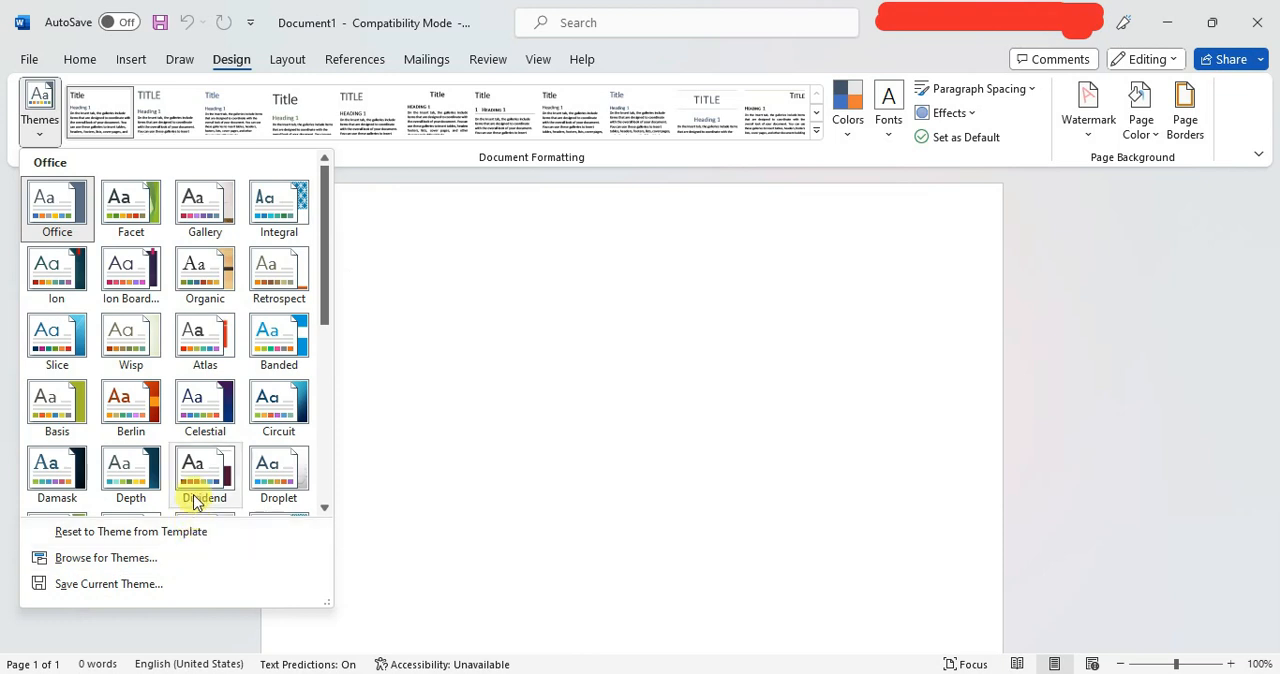
Browse the available document themes and the built-in style sets without applying any.
scroll(177, 385, up, 6)
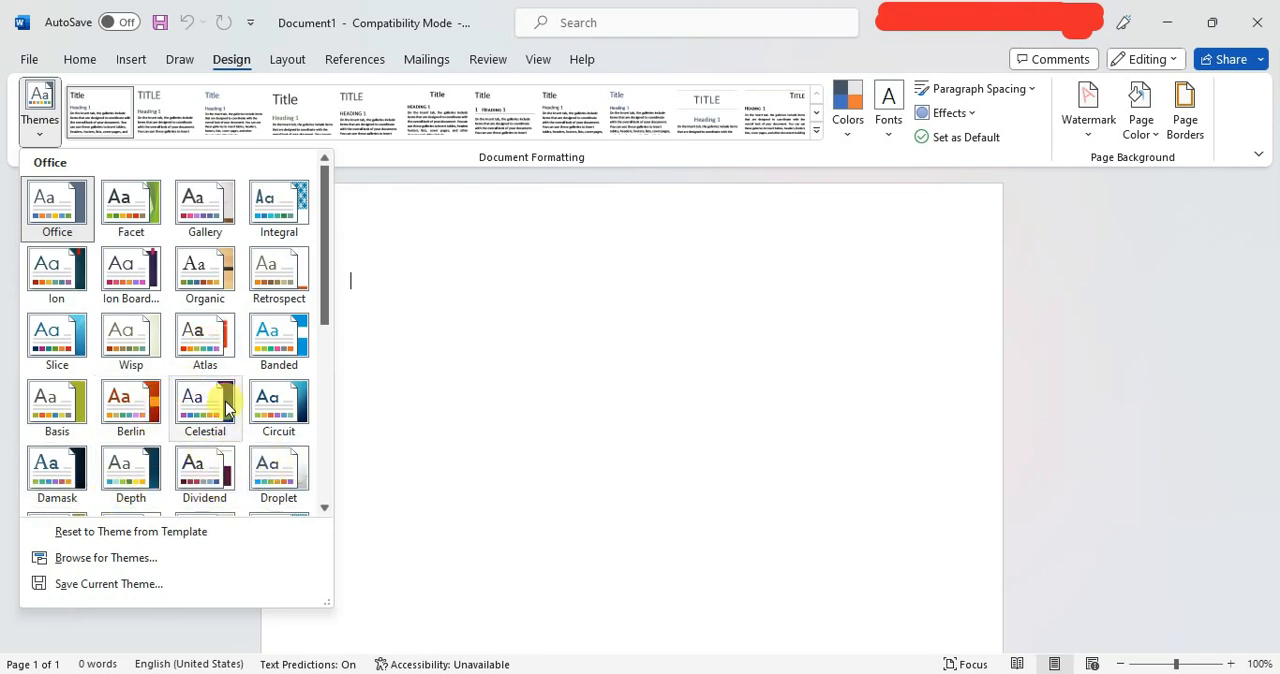
scroll(225, 405, down, 5)
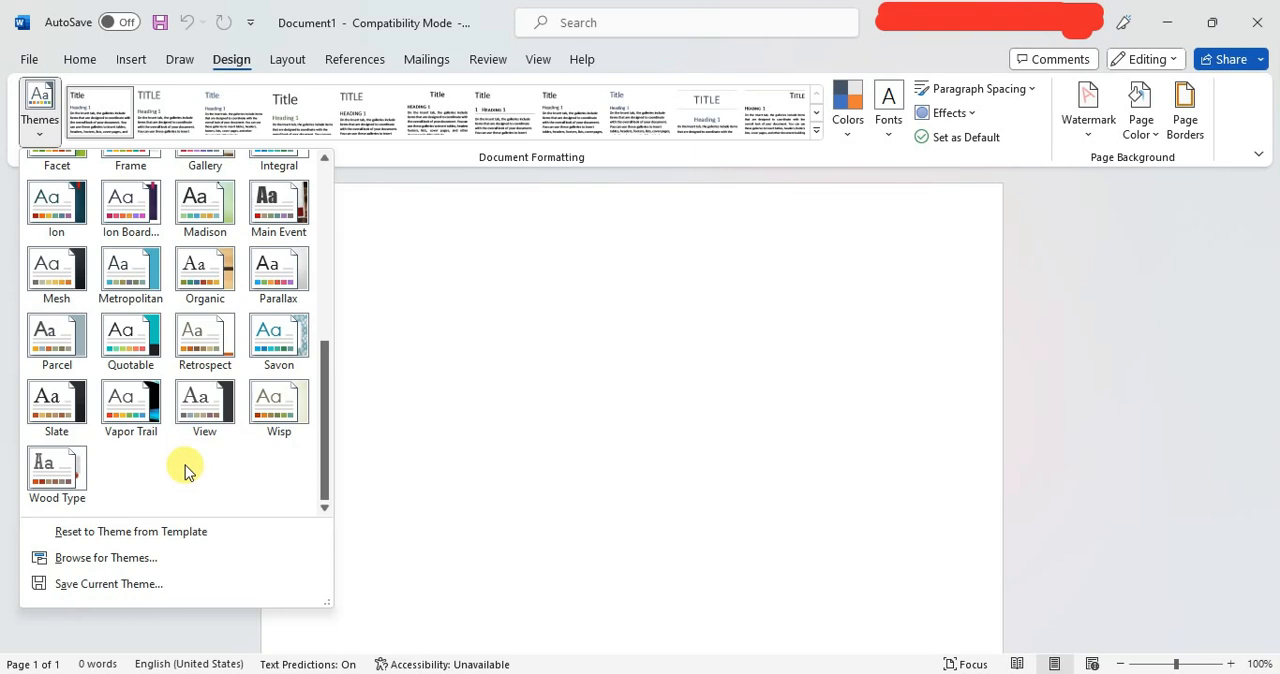
scroll(202, 465, up, 10)
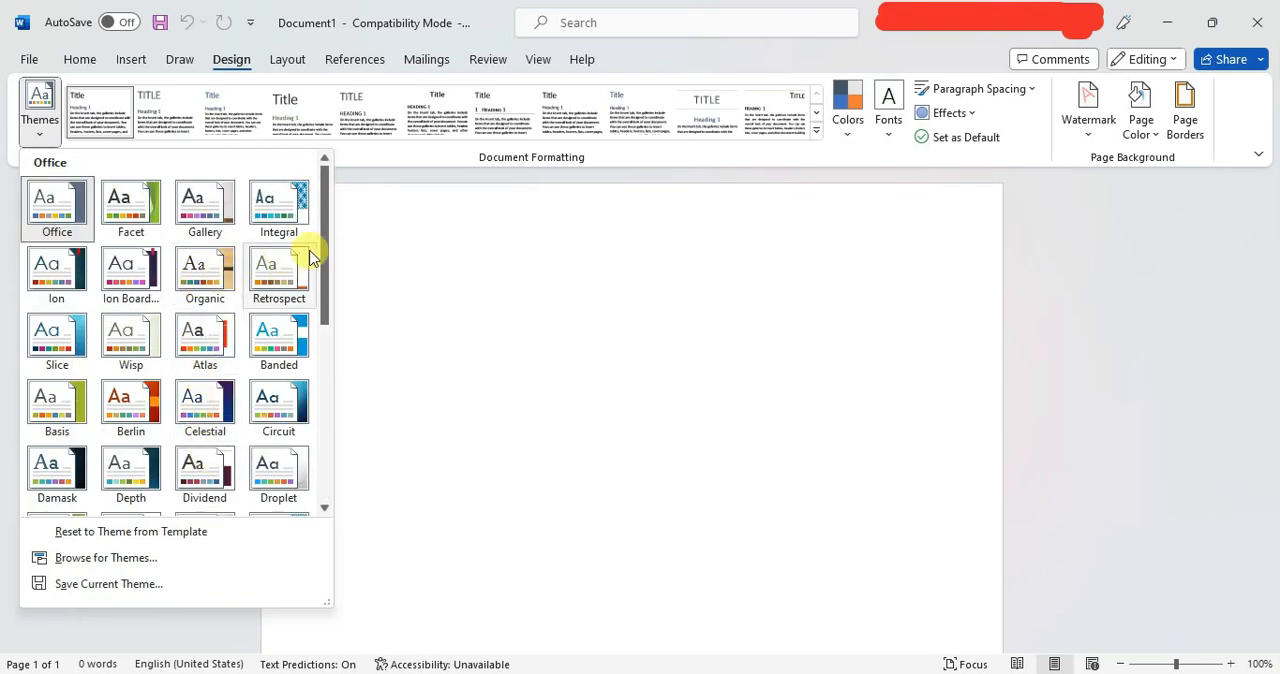
click(385, 242)
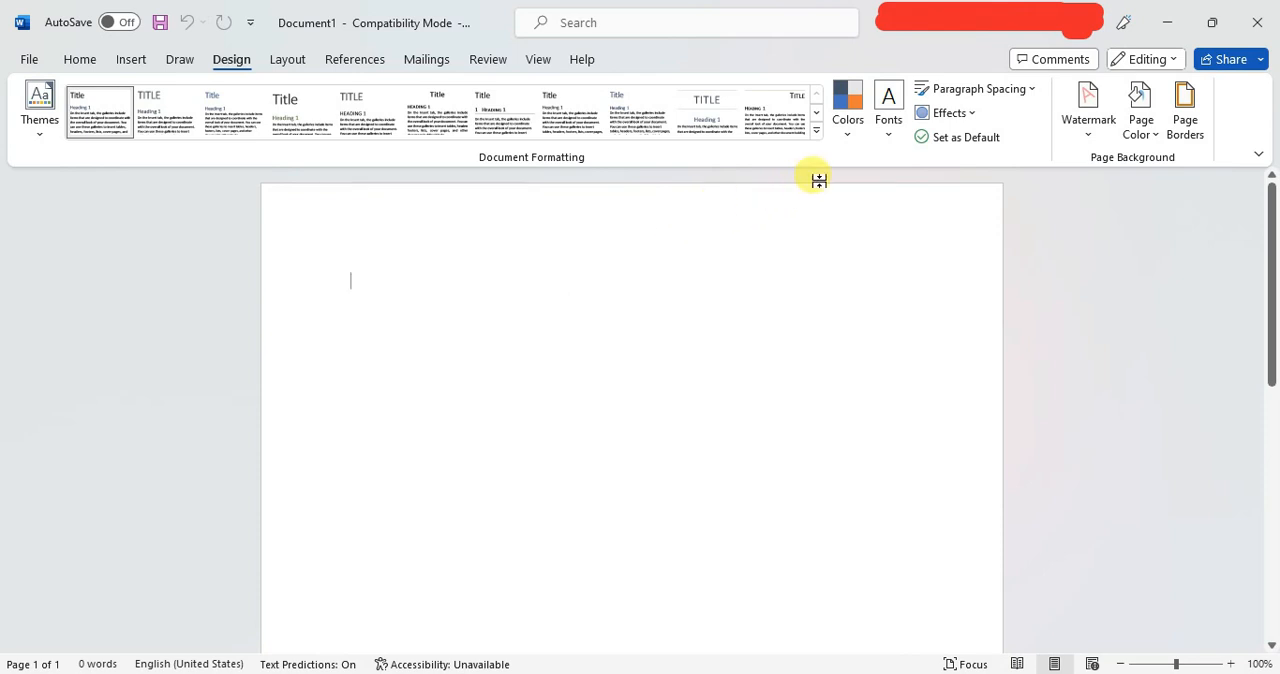
click(815, 135)
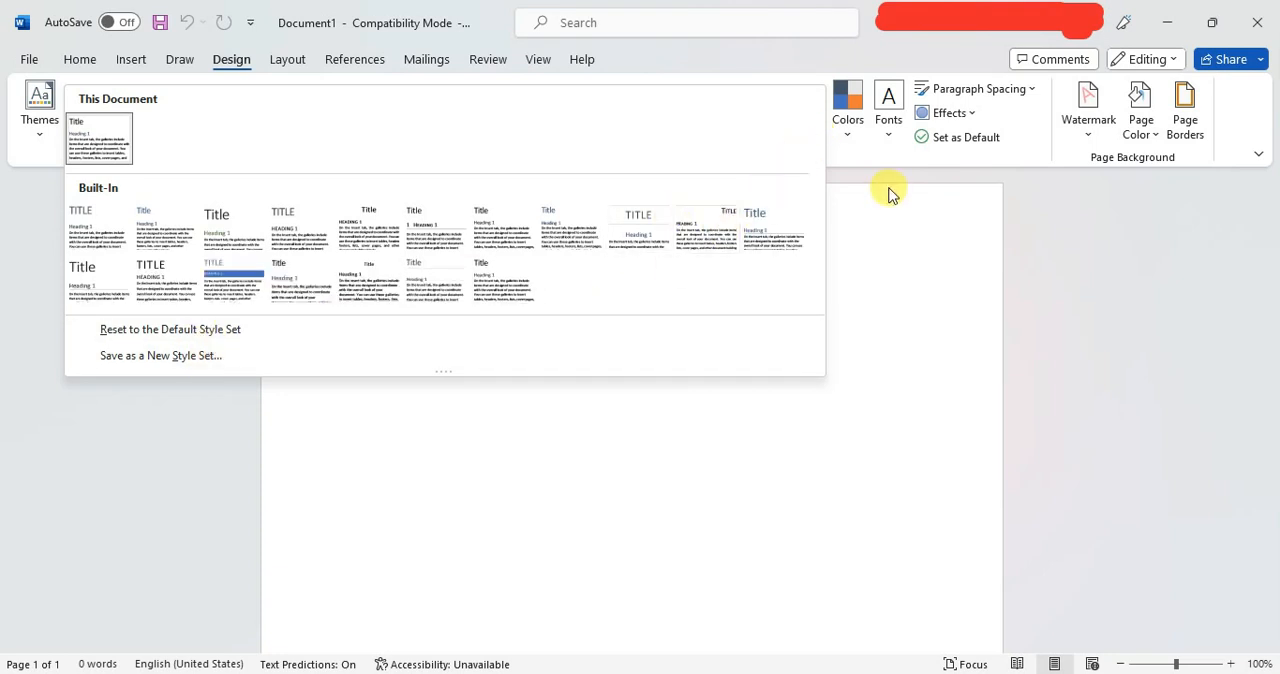
click(885, 220)
Look through the theme color schemes and the theme font sets down to the end of each list.
click(848, 140)
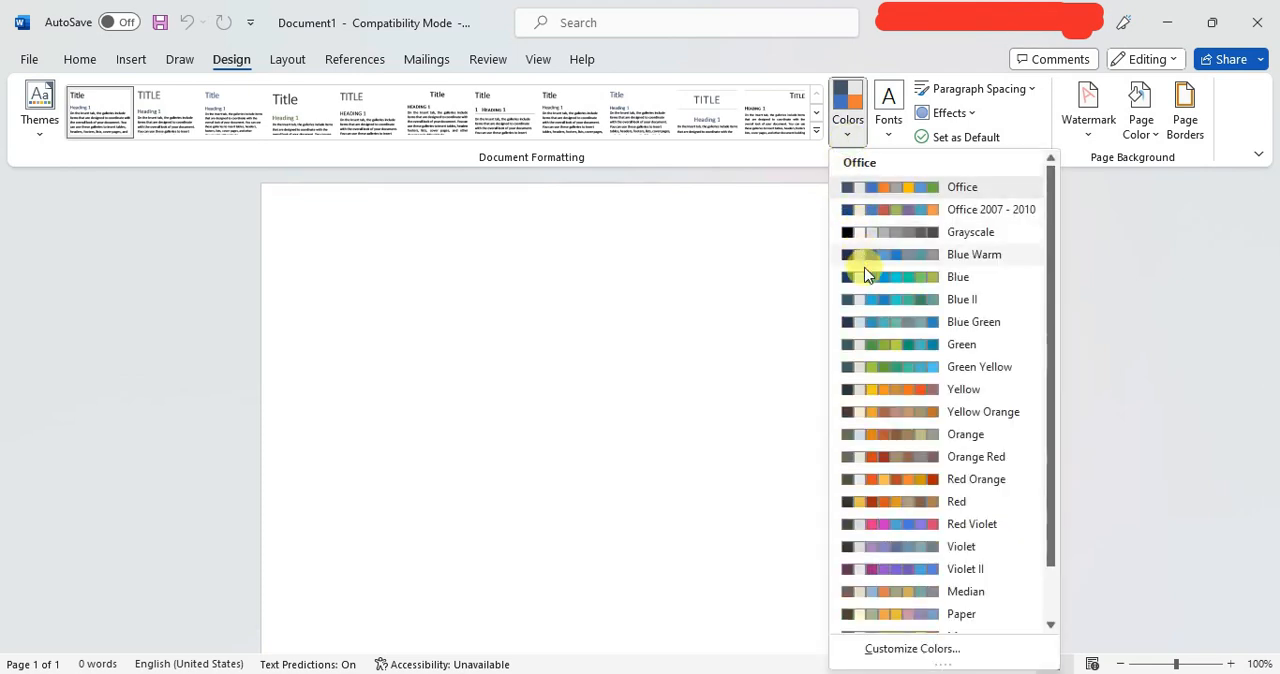
scroll(875, 330, down, 1)
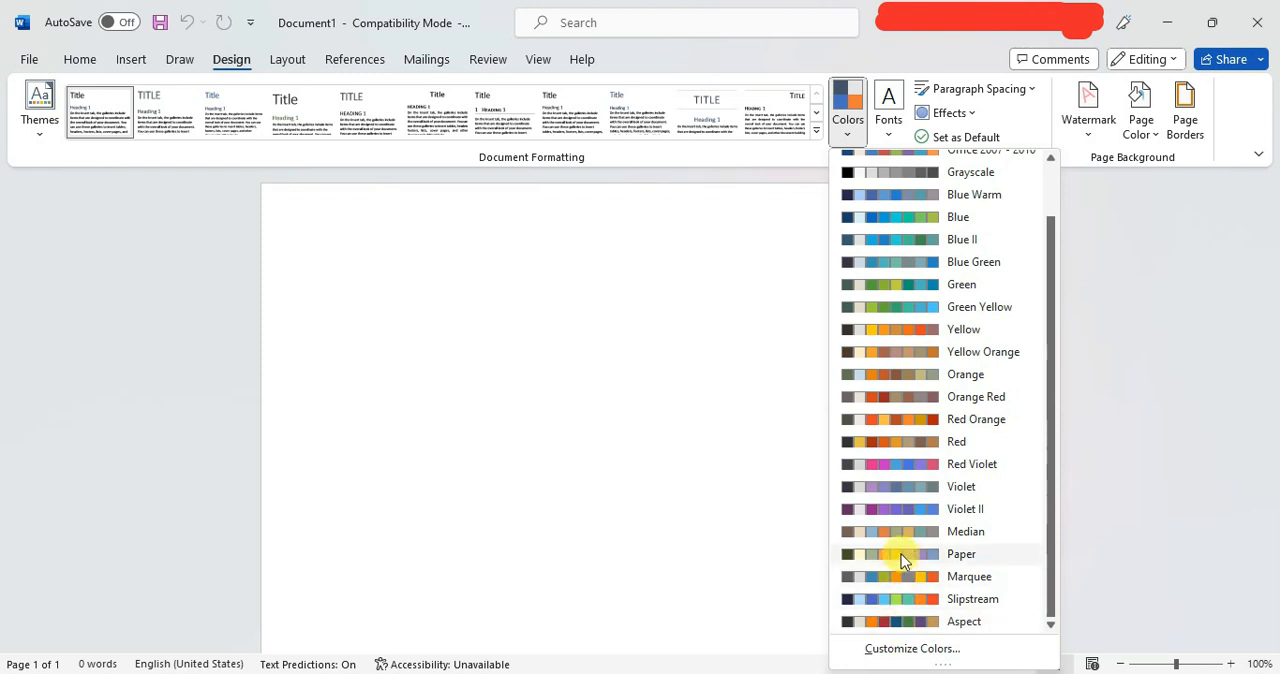
click(884, 132)
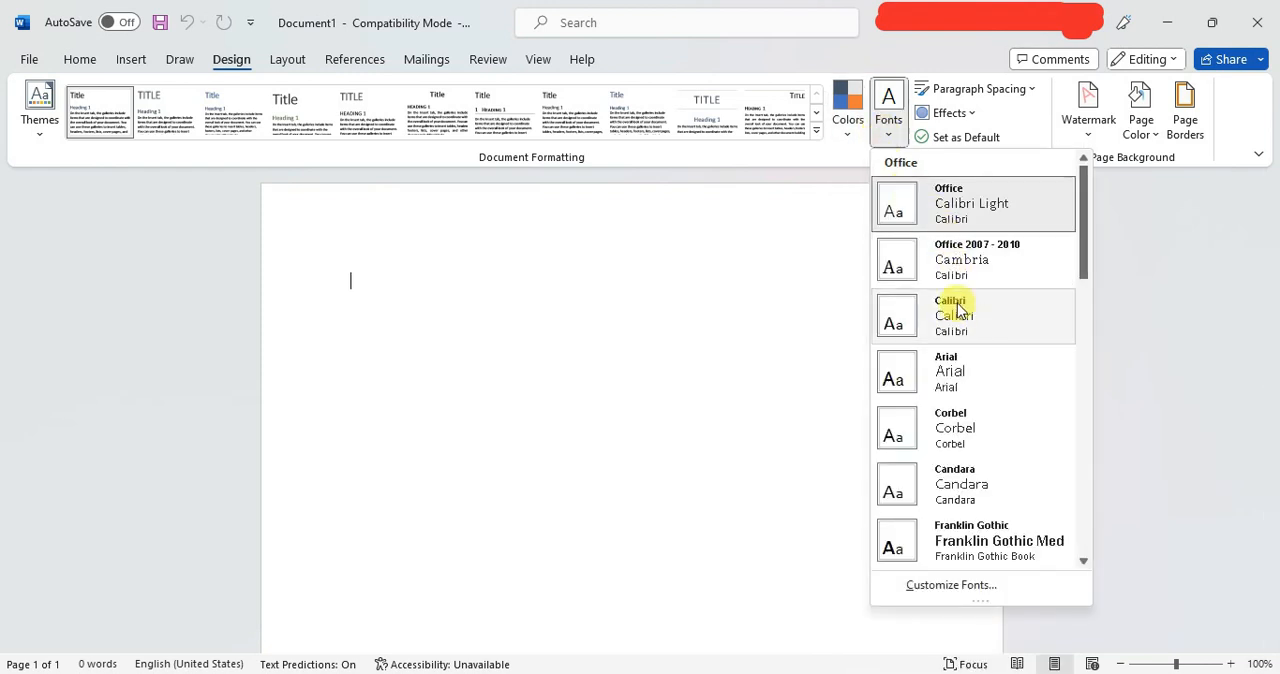
scroll(956, 310, down, 5)
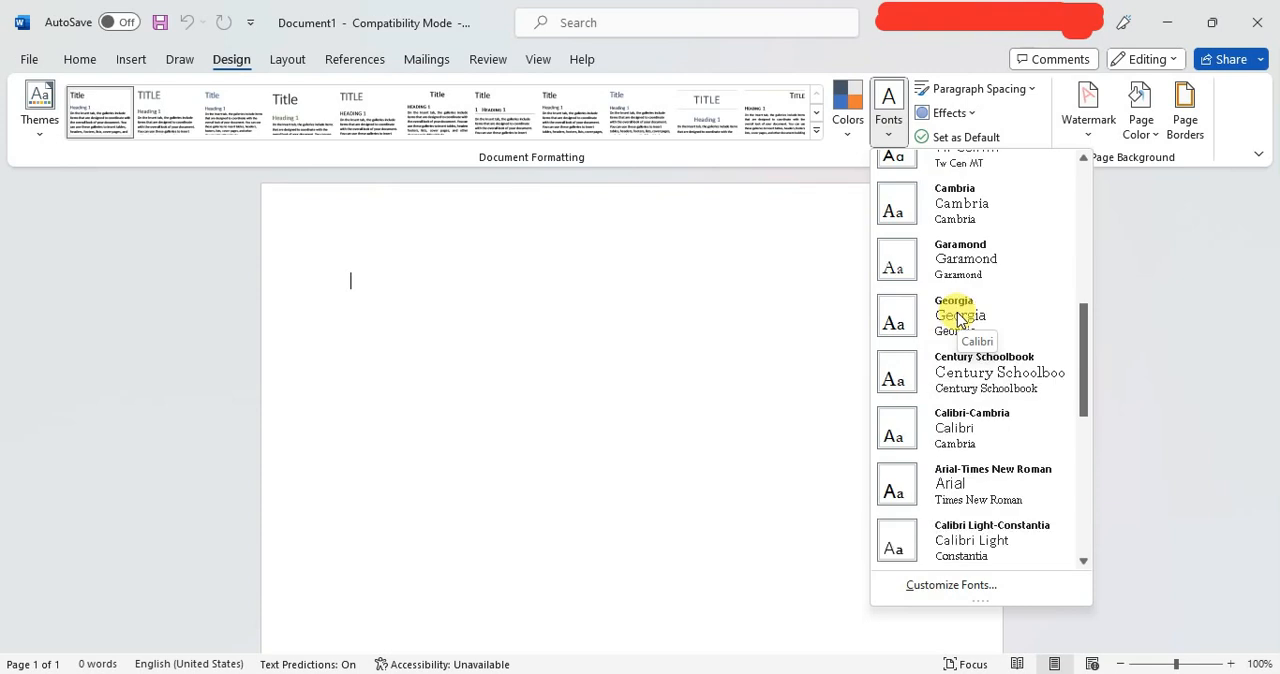
scroll(957, 317, down, 5)
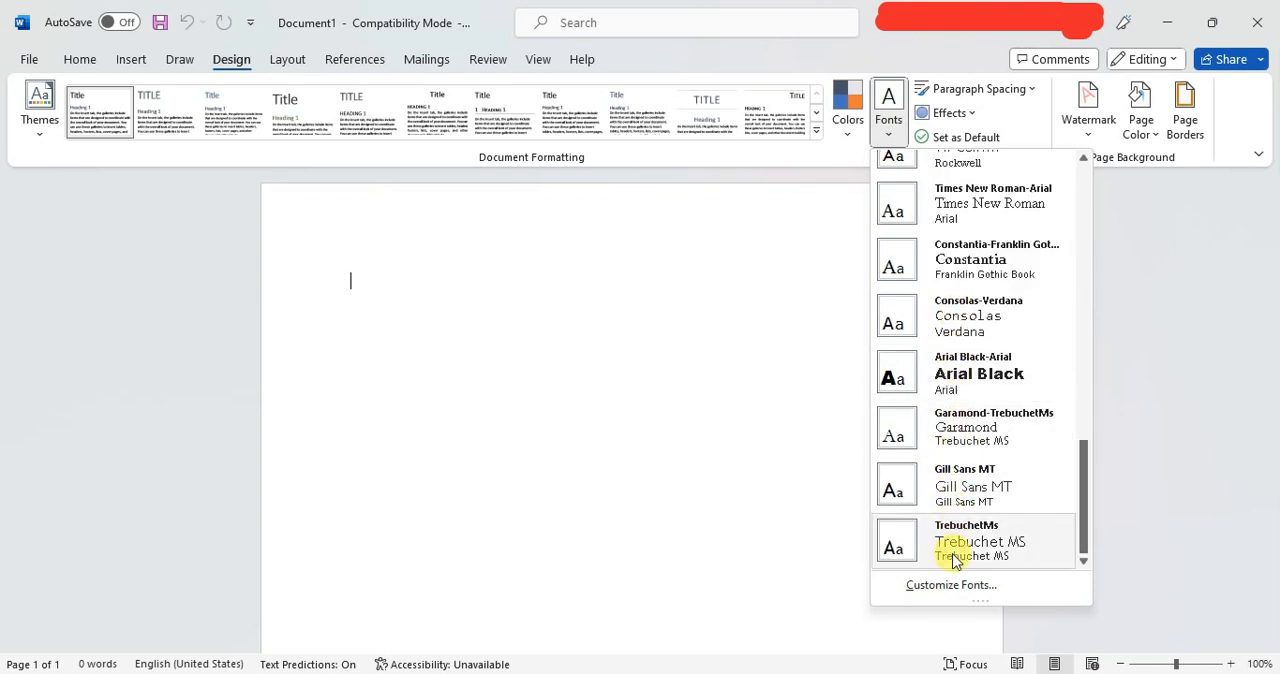
Review the paragraph spacing presets and the theme effects without changing the document.
click(1000, 91)
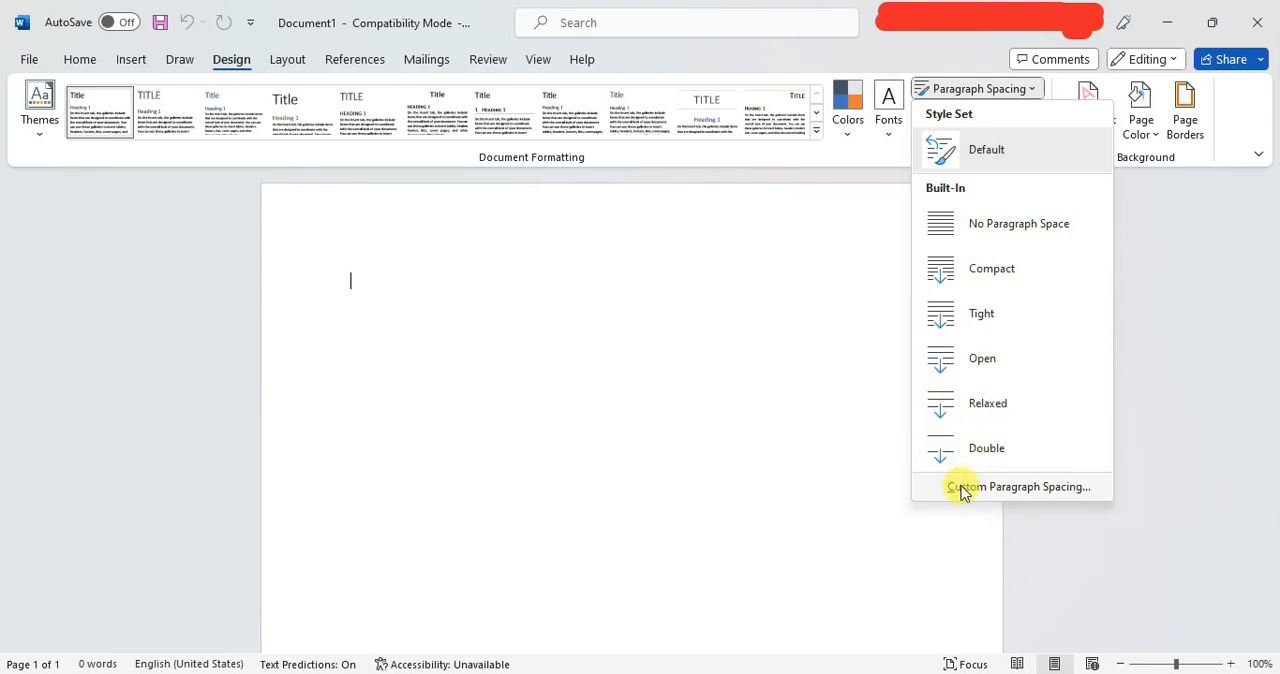
click(864, 340)
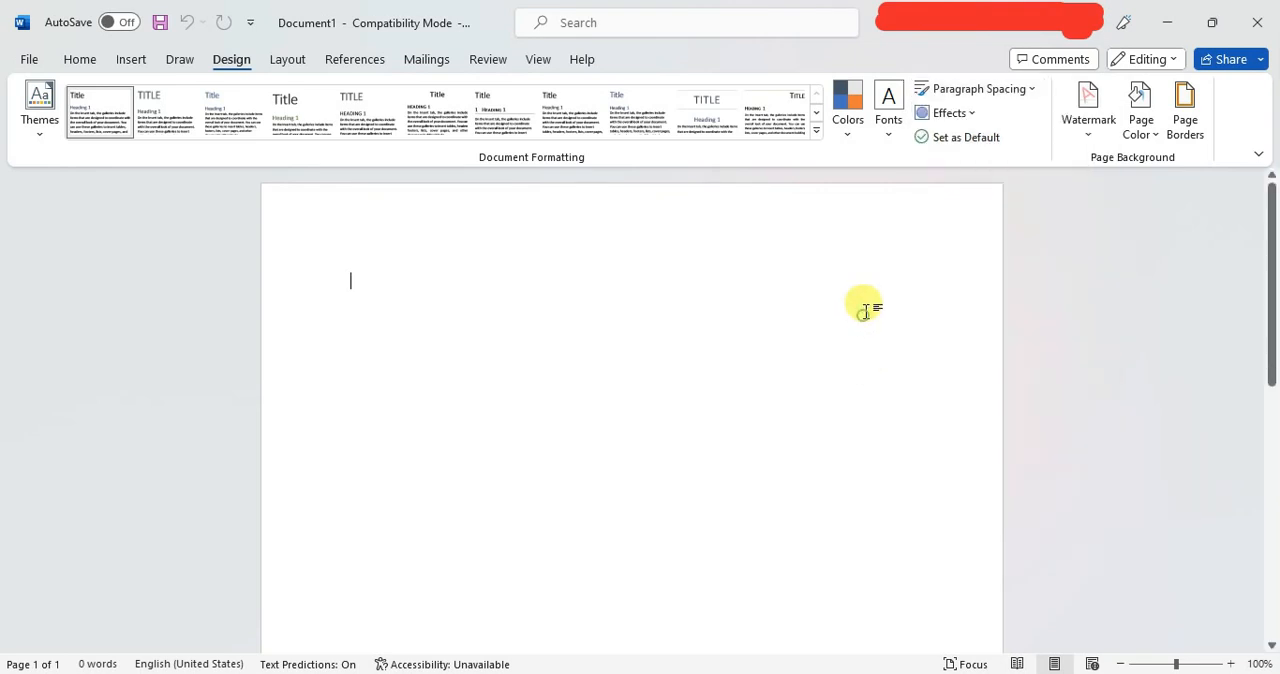
click(968, 114)
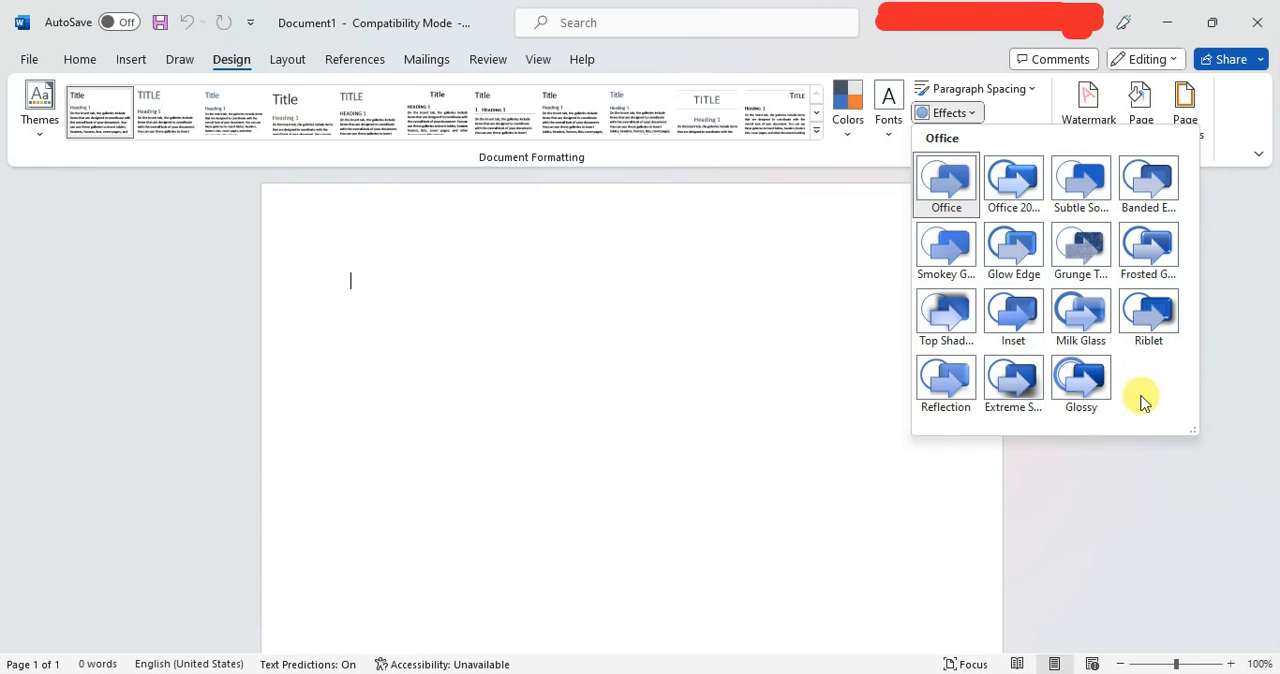
click(846, 296)
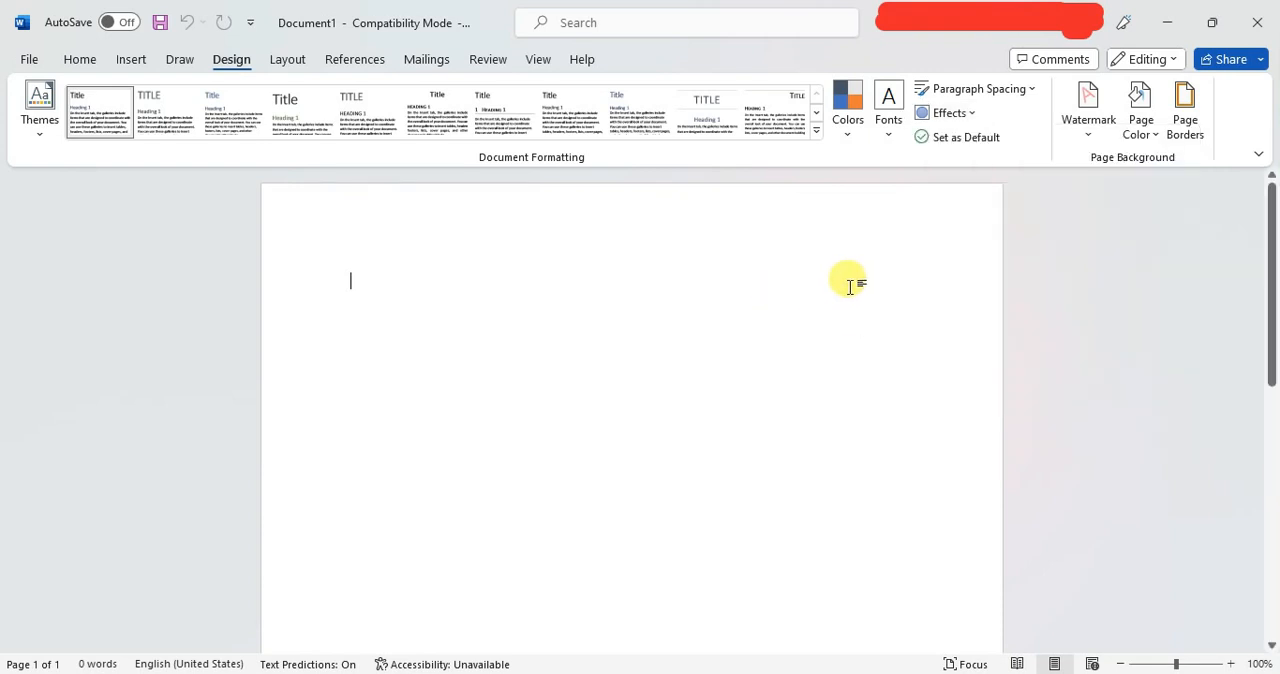
Review the preset watermarks and the page color options without applying any.
click(1077, 134)
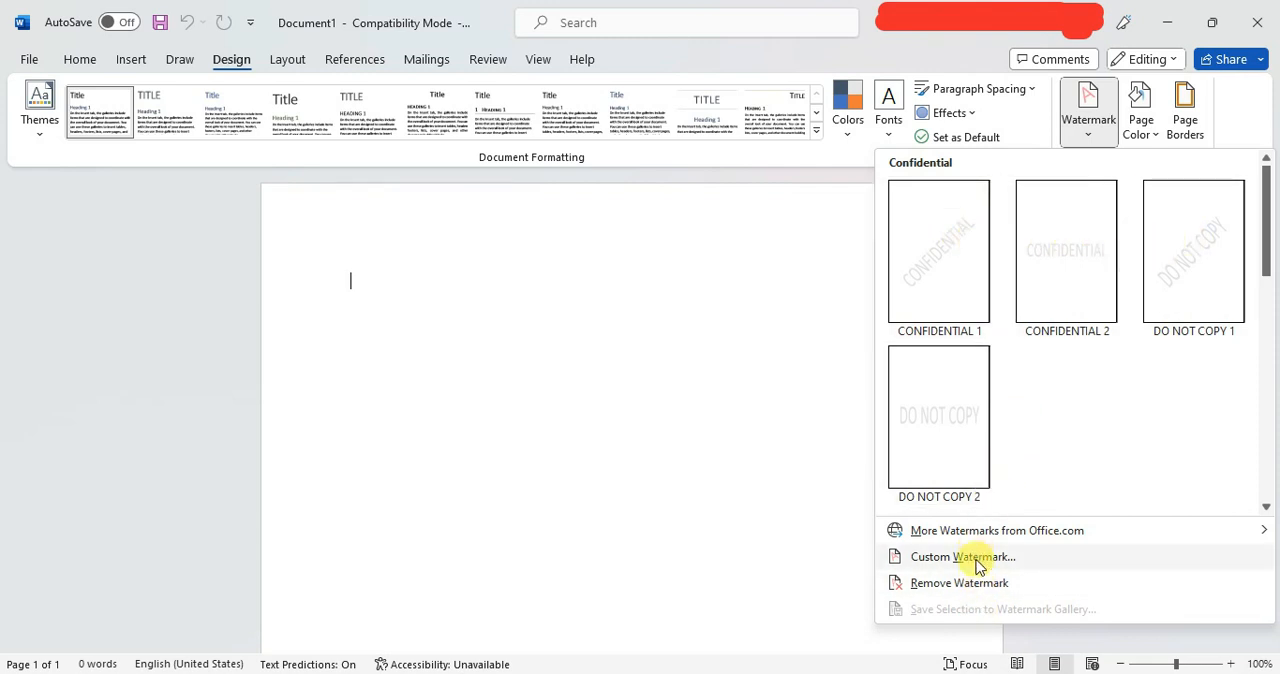
click(826, 209)
click(1148, 137)
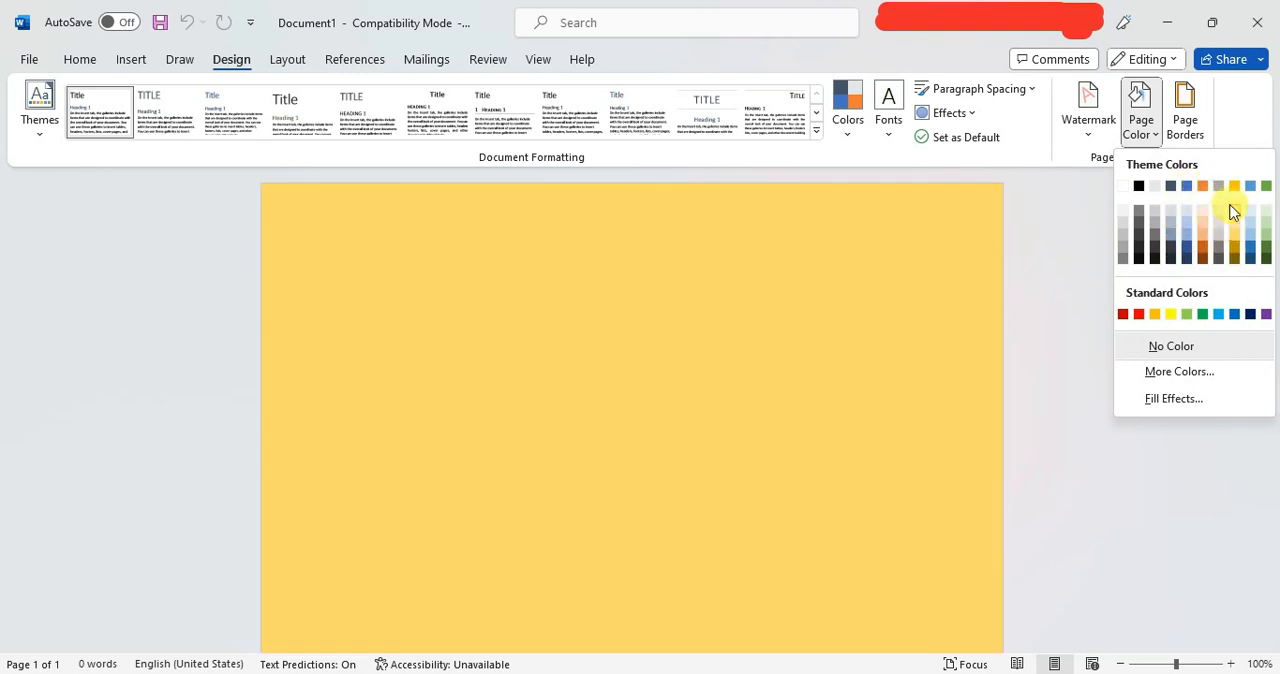
click(1078, 200)
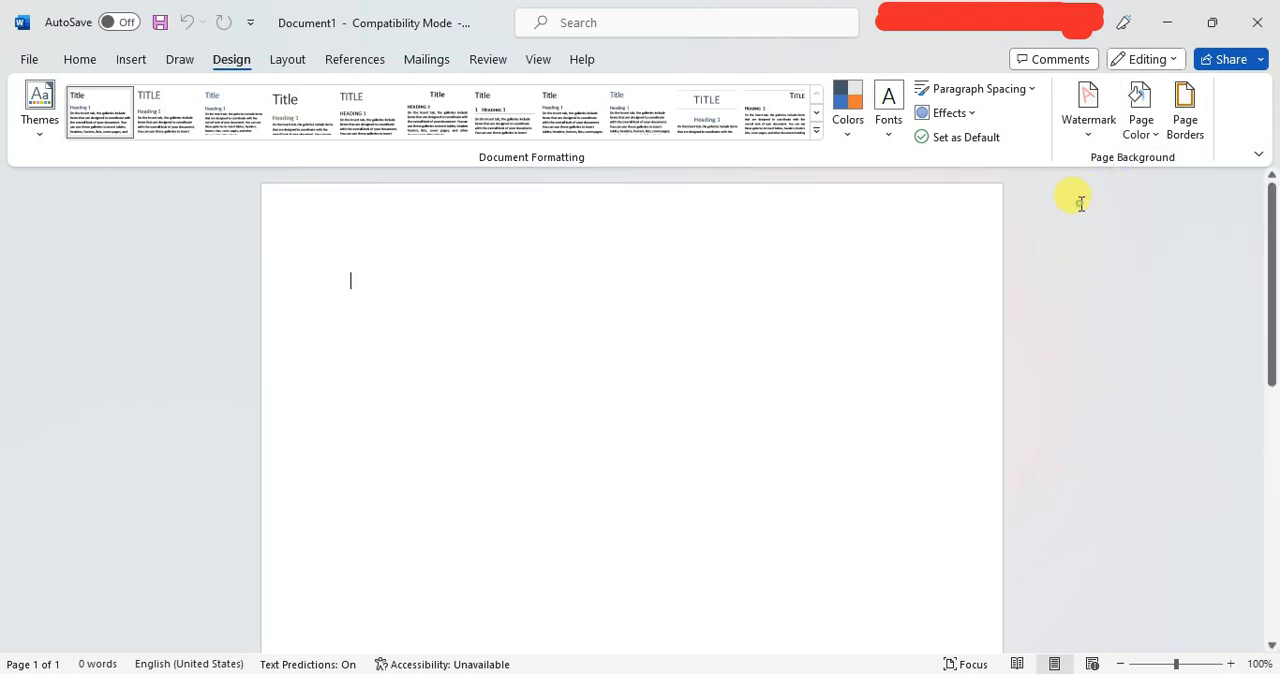
Examine the line styles offered for page borders and close the border settings without applying one.
click(1192, 108)
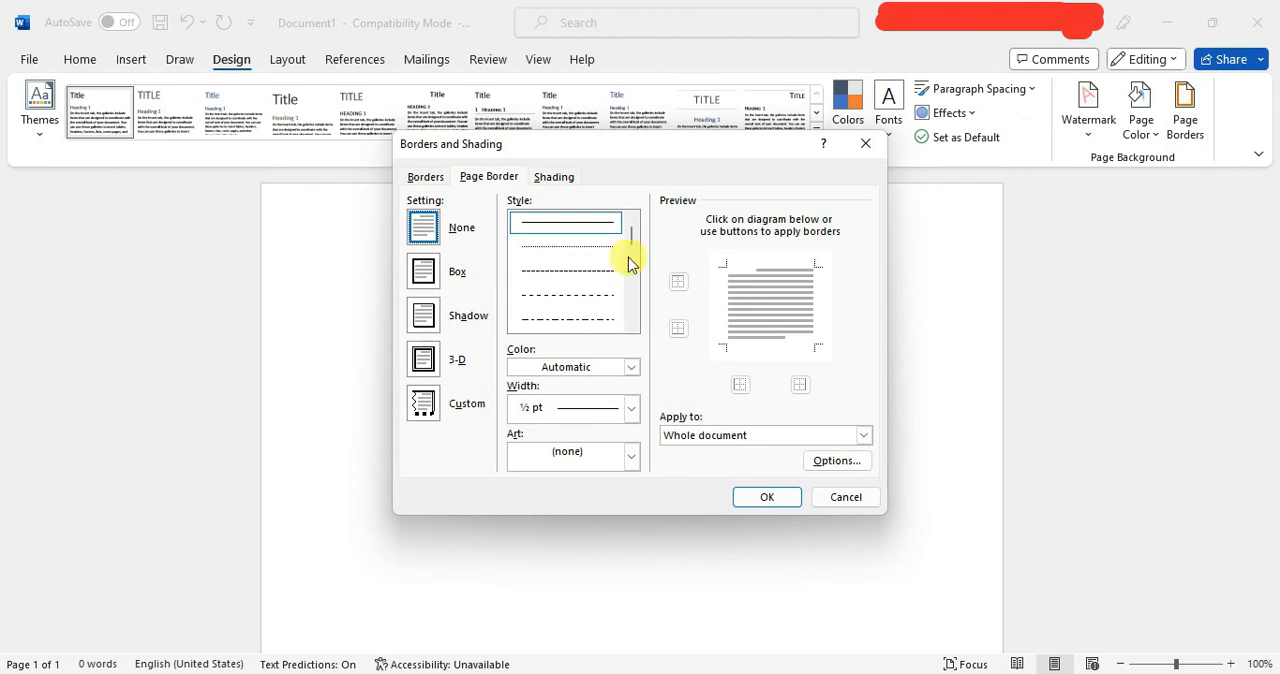
scroll(575, 297, down, 2)
scroll(575, 297, down, 2)
scroll(575, 297, up, 5)
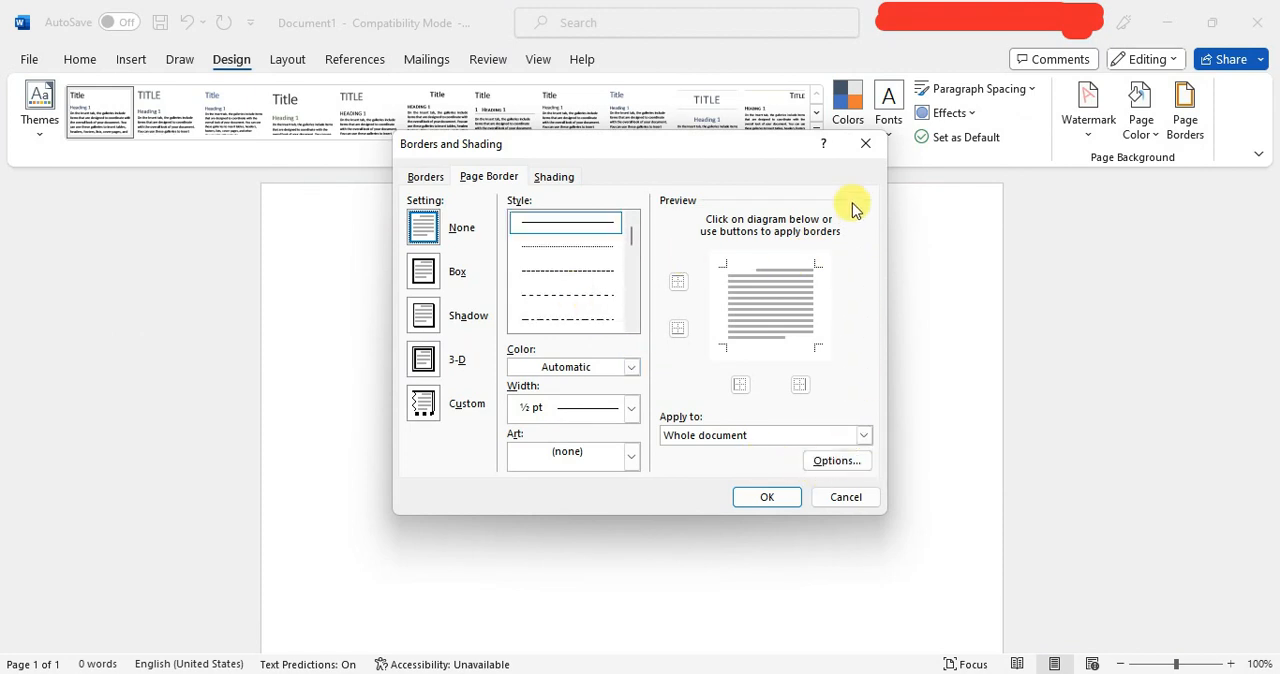
click(856, 145)
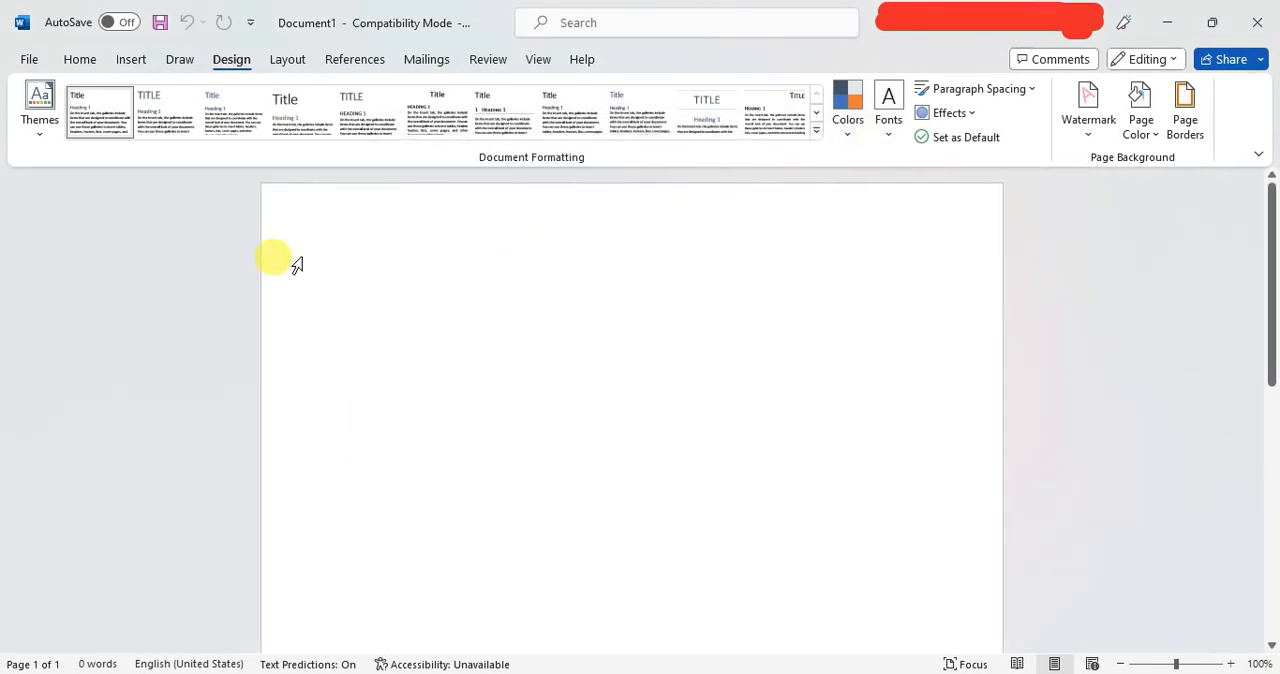
Apply the Facet theme to the document and set its theme colors to the Office scheme.
click(44, 128)
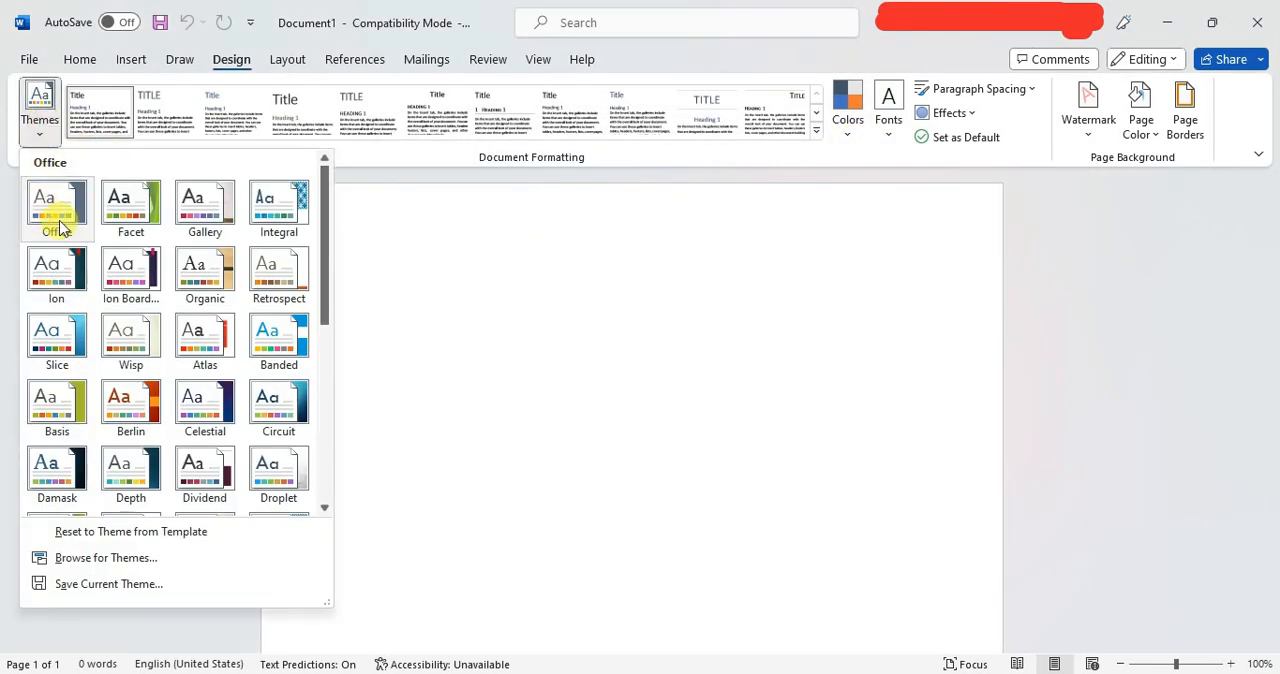
click(126, 220)
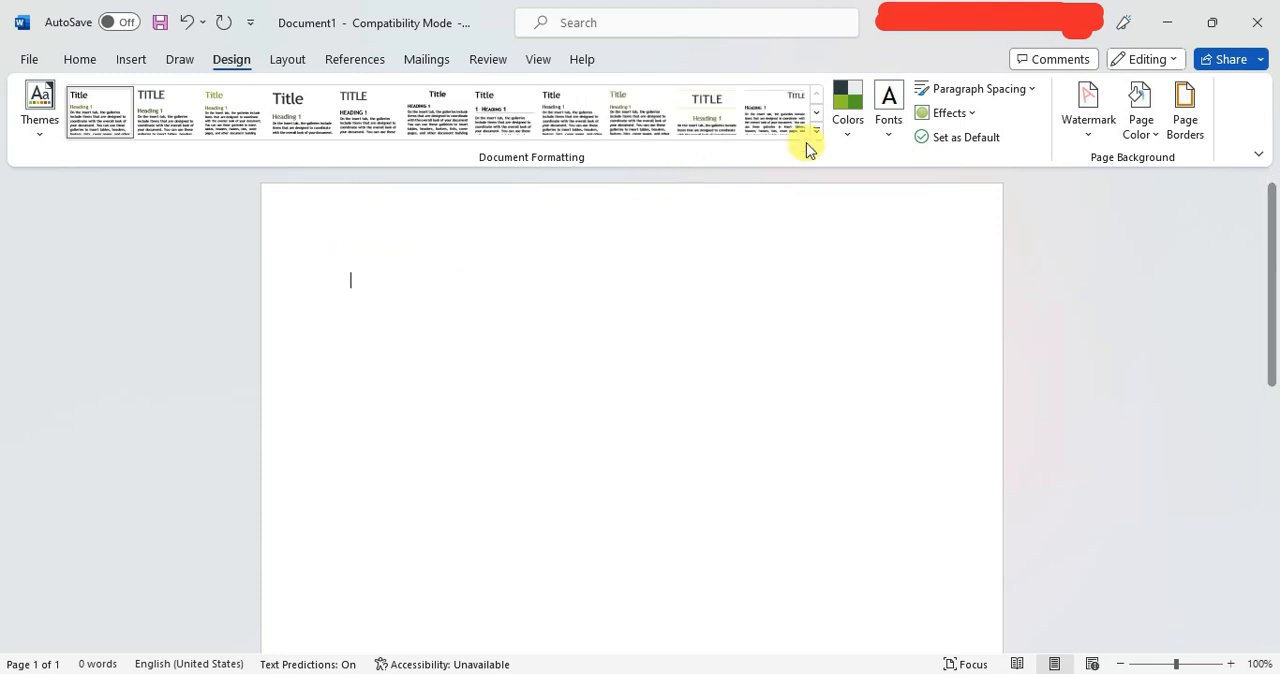
click(838, 137)
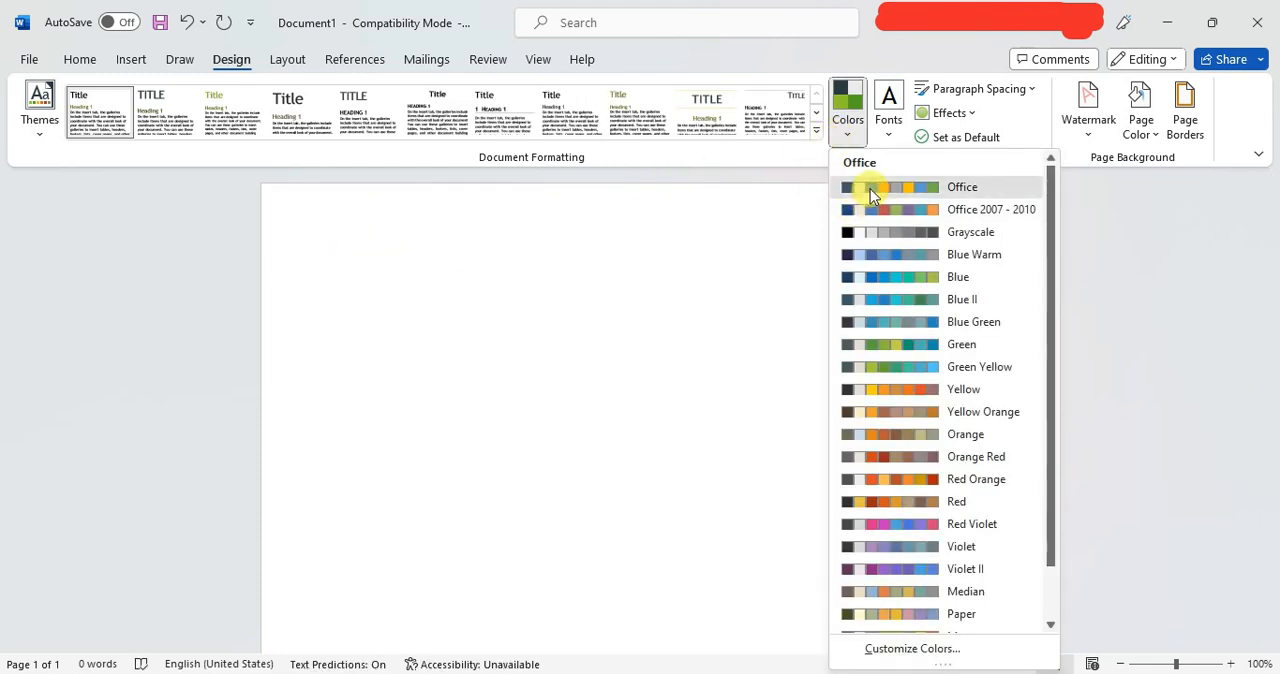
click(870, 188)
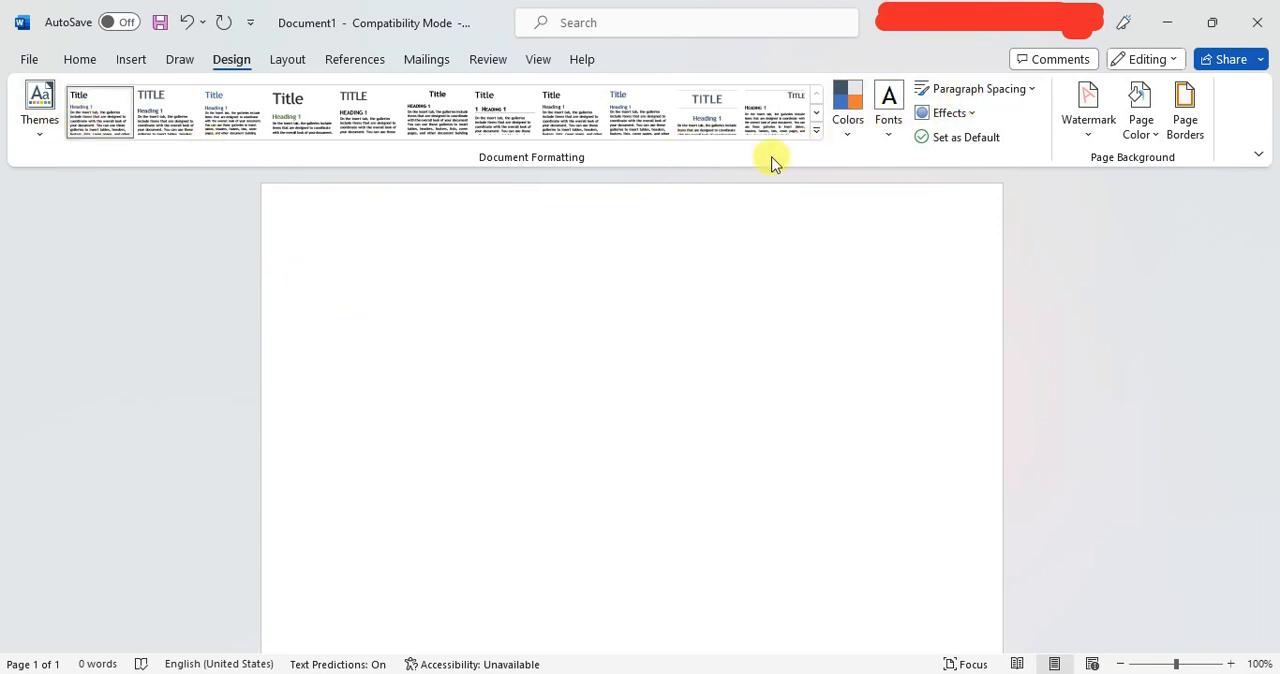
Add the preset CONFIDENTIAL 1 diagonal watermark to the document and check it on the page.
click(1095, 138)
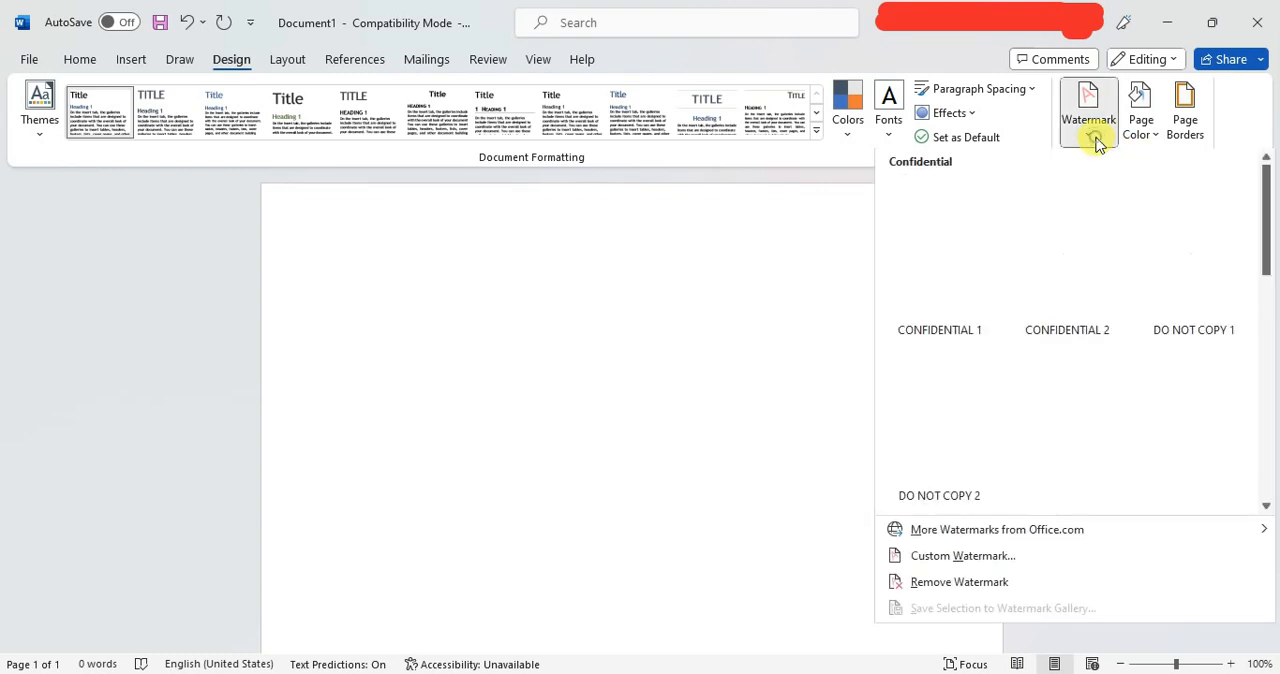
click(940, 260)
scroll(700, 415, down, 5)
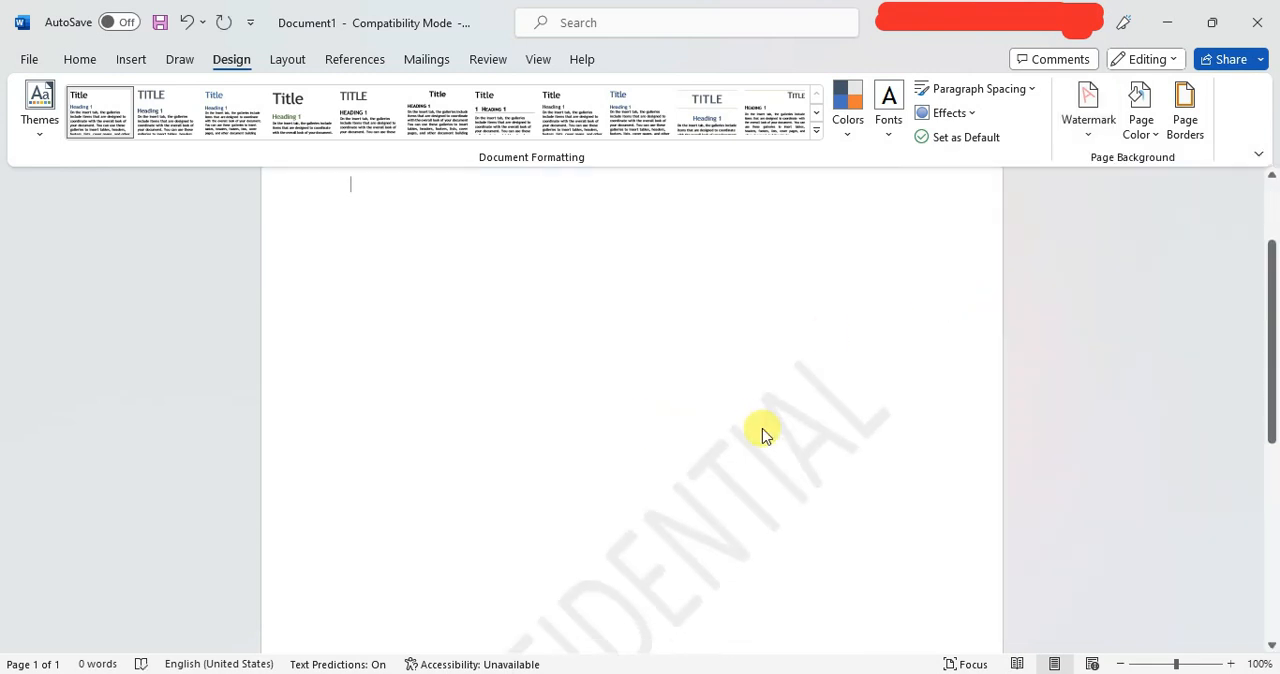
scroll(762, 427, up, 3)
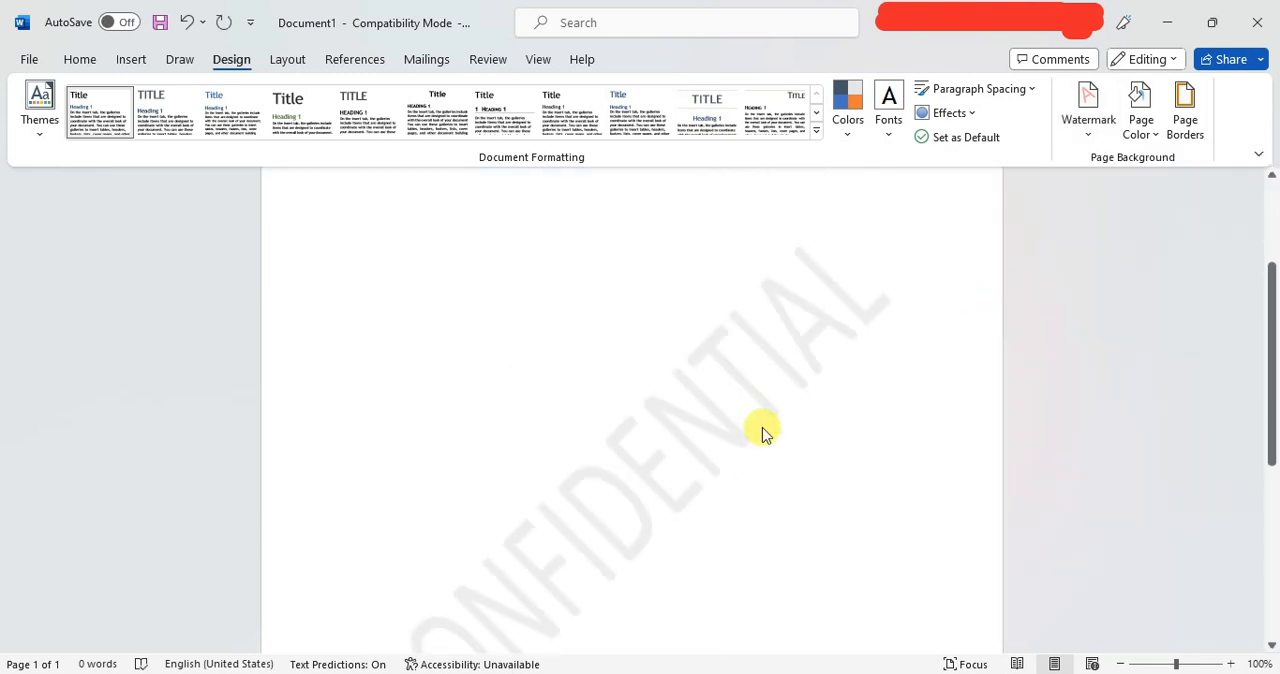
scroll(762, 427, up, 2)
scroll(762, 427, down, 5)
scroll(762, 427, up, 5)
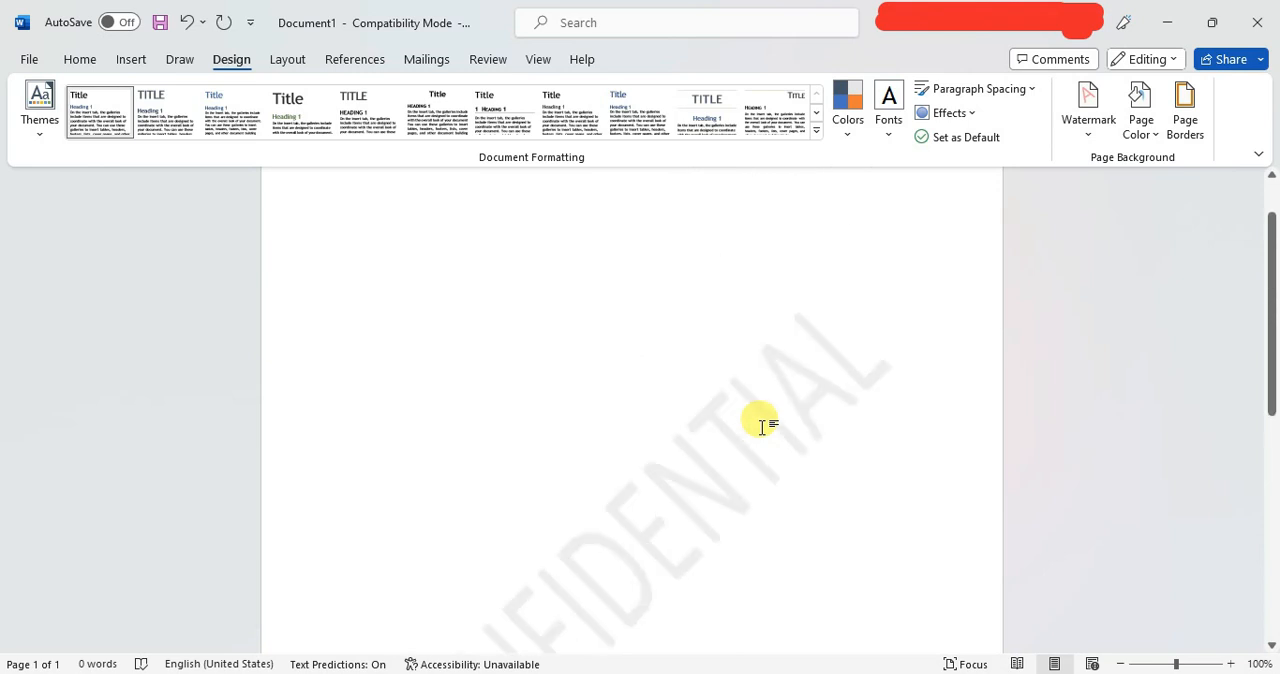
Open the custom watermark settings and view the picture sources for a picture watermark without choosing a picture.
click(1092, 125)
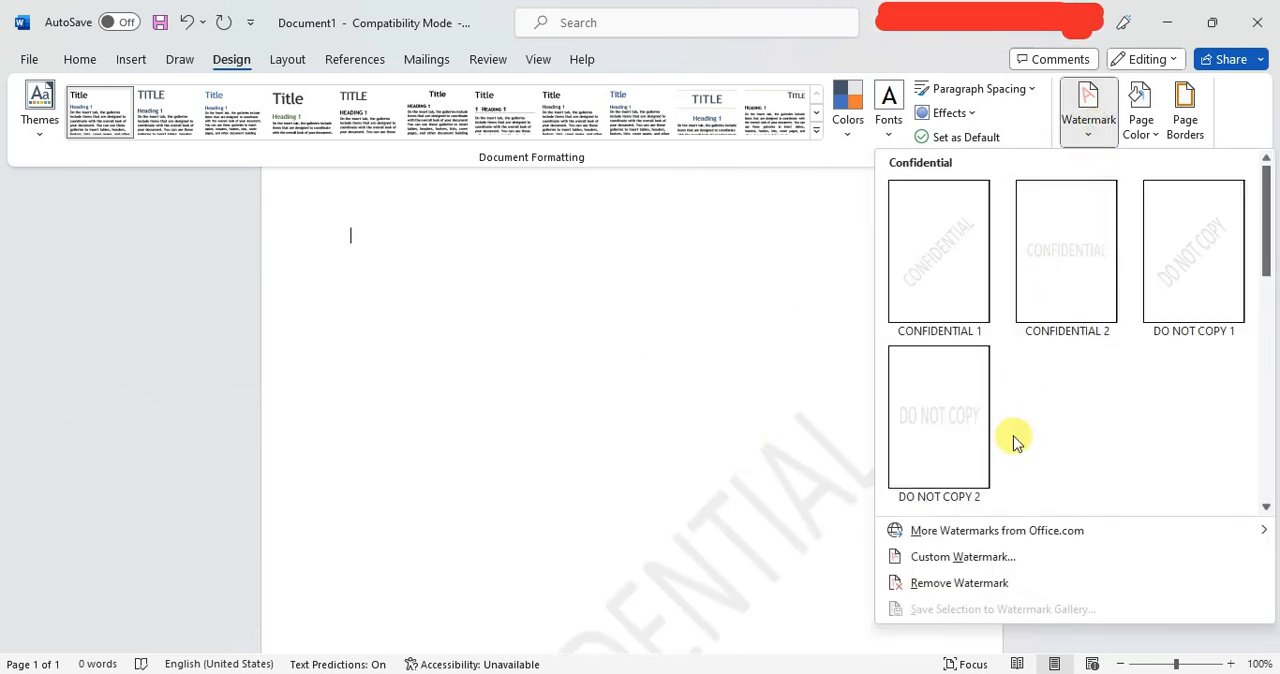
click(945, 557)
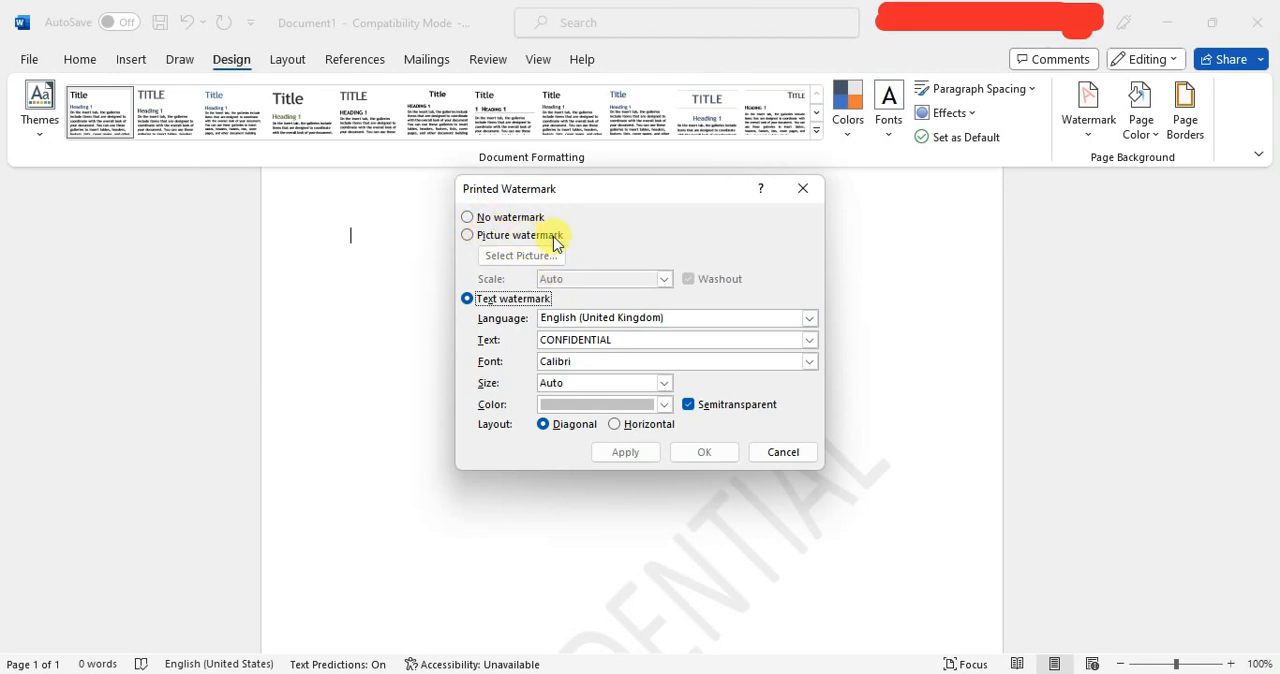
click(497, 236)
click(516, 256)
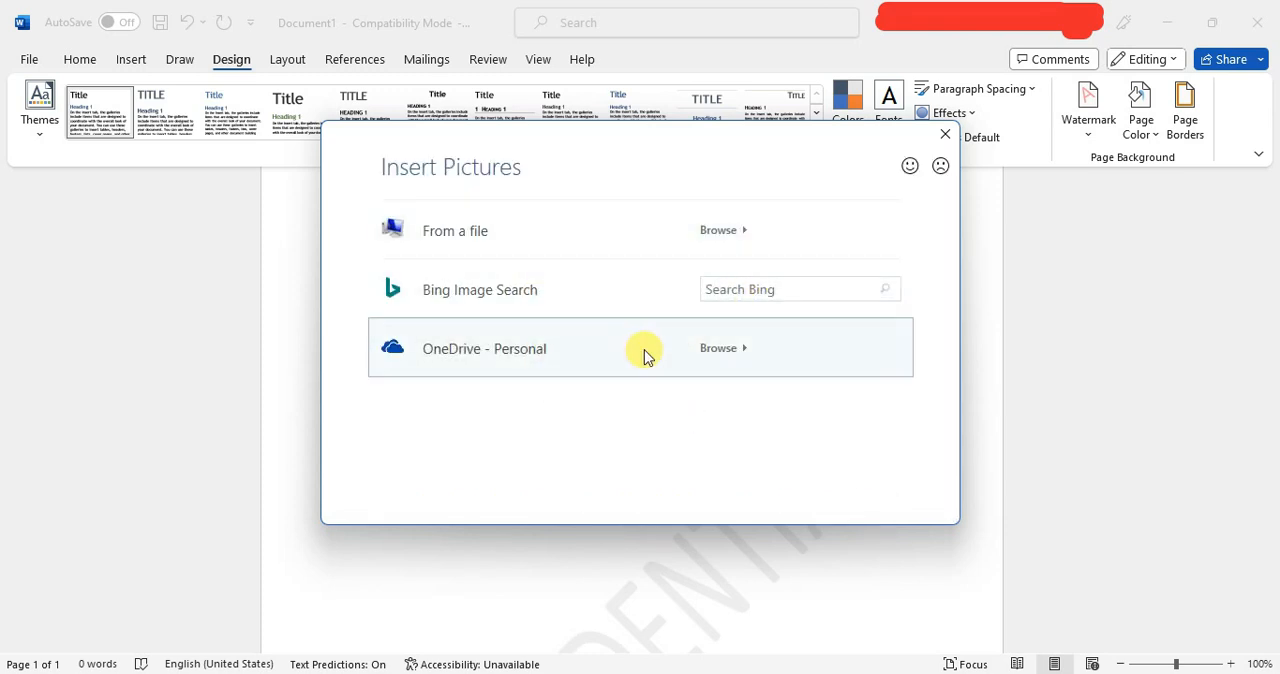
click(948, 136)
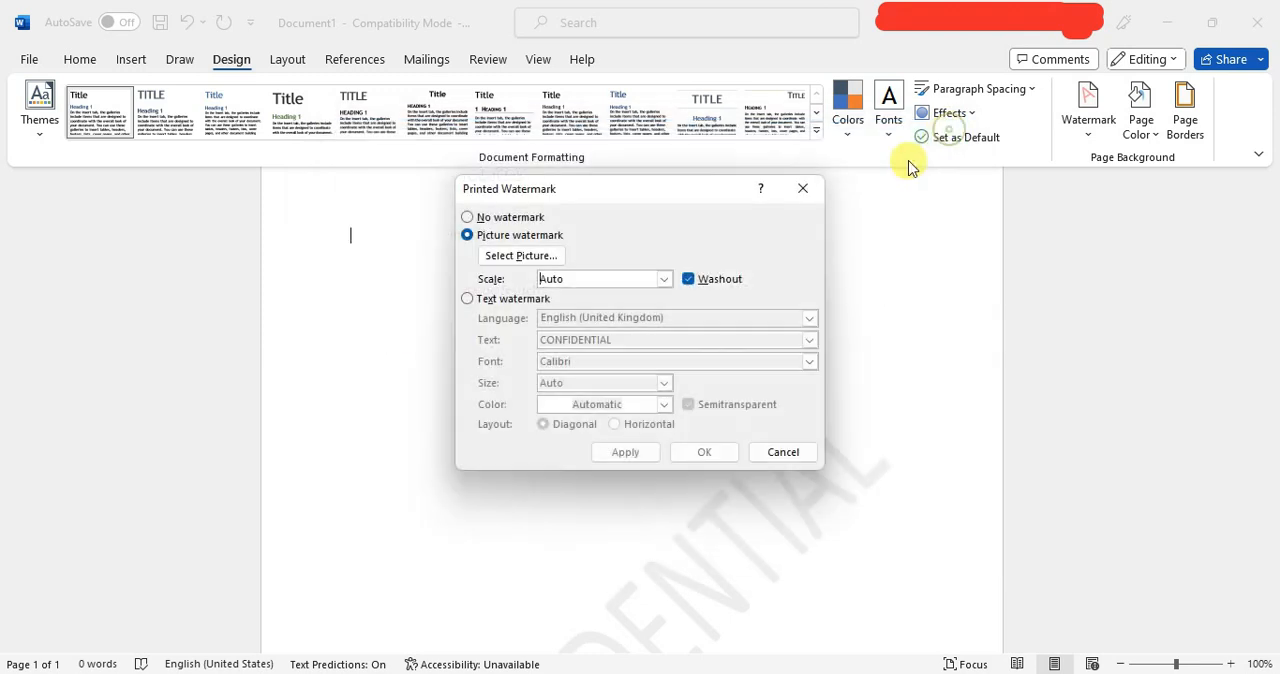
Switch the custom watermark to a text watermark in English (United Kingdom) reading DO NOT COPY.
click(490, 302)
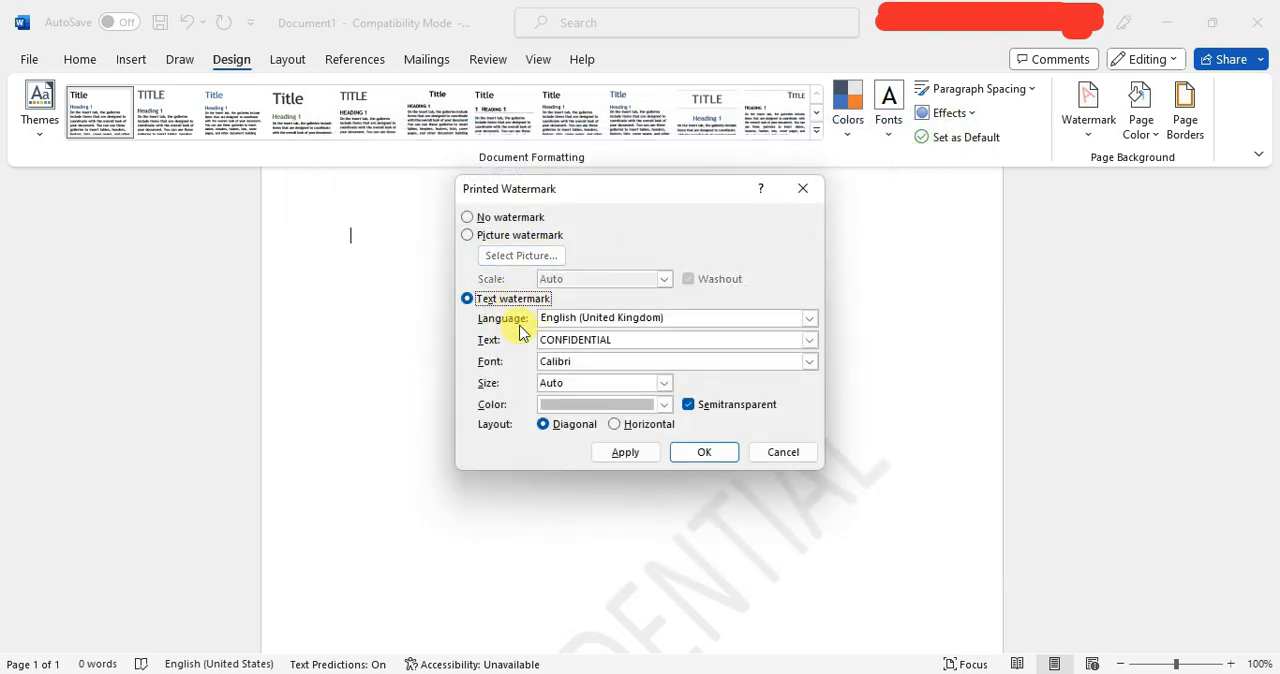
click(810, 318)
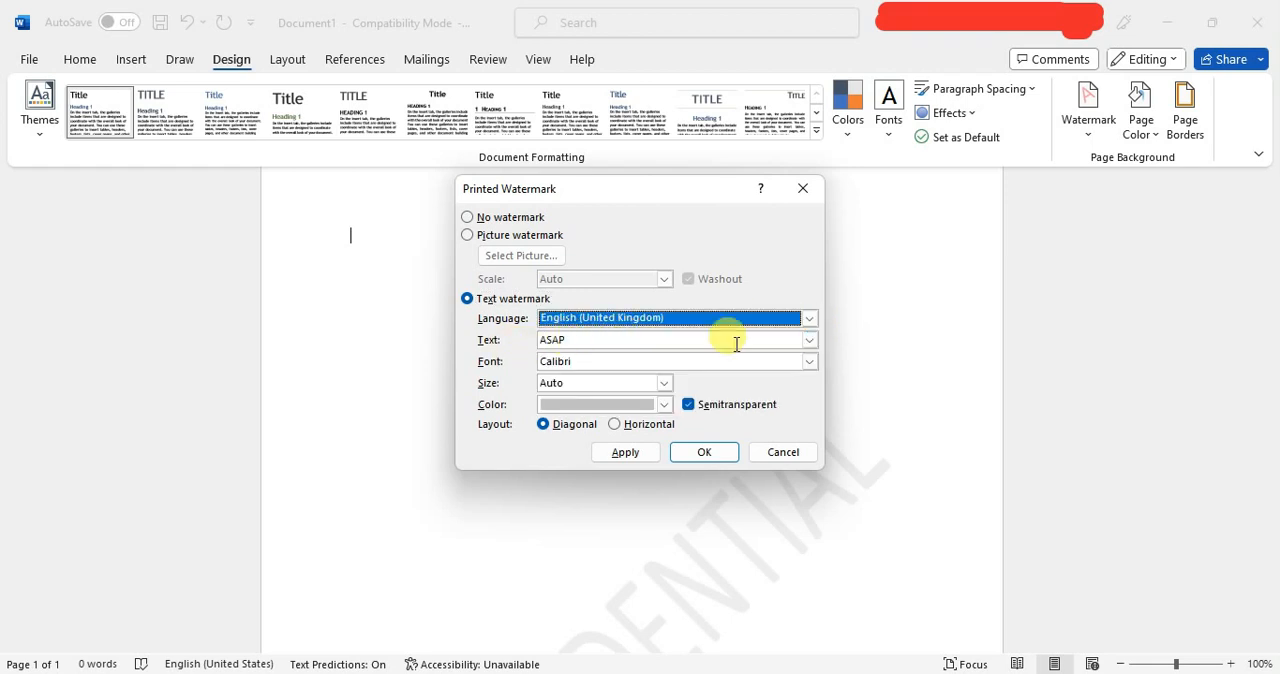
click(808, 340)
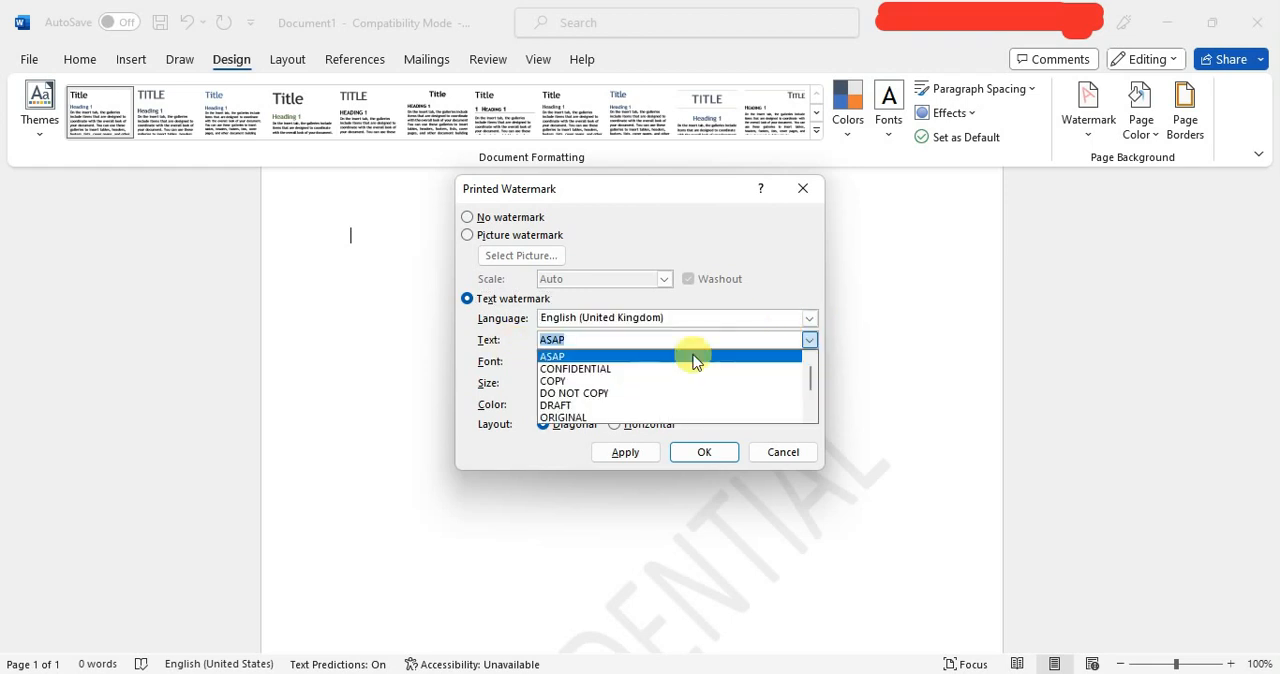
click(580, 393)
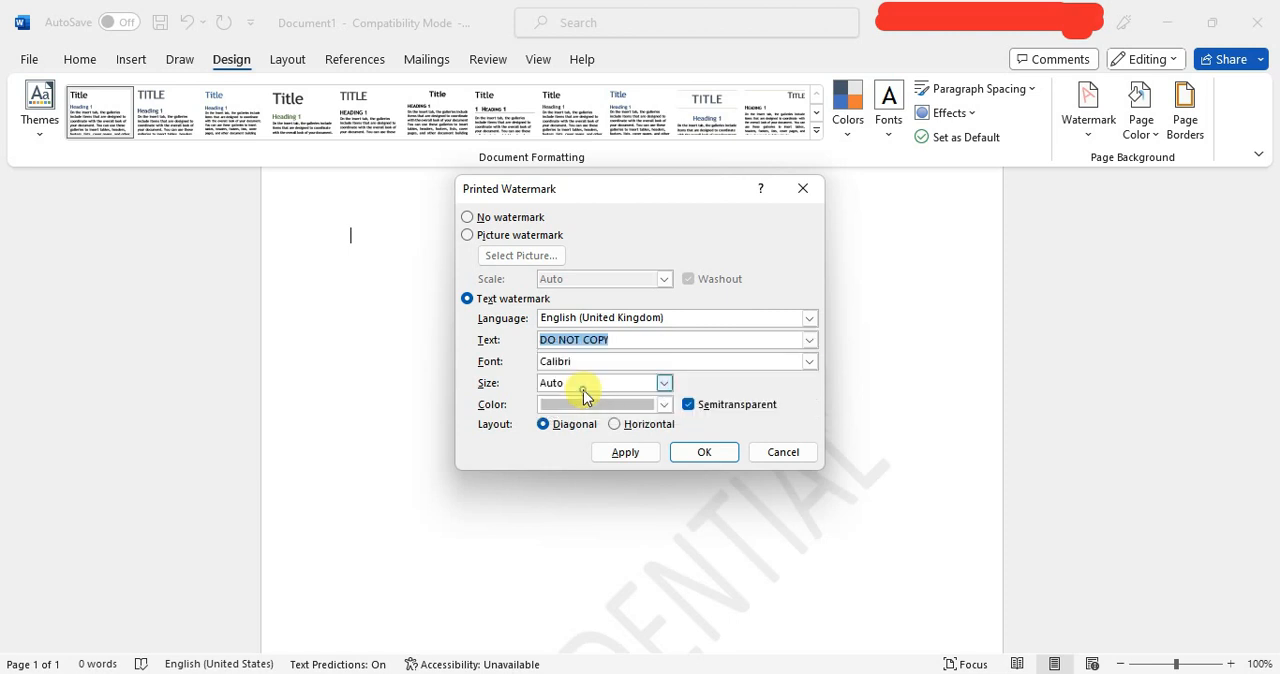
Set the text watermark's font to Castellar with automatic size and diagonal layout, and apply it to the document.
click(810, 363)
scroll(614, 380, down, 5)
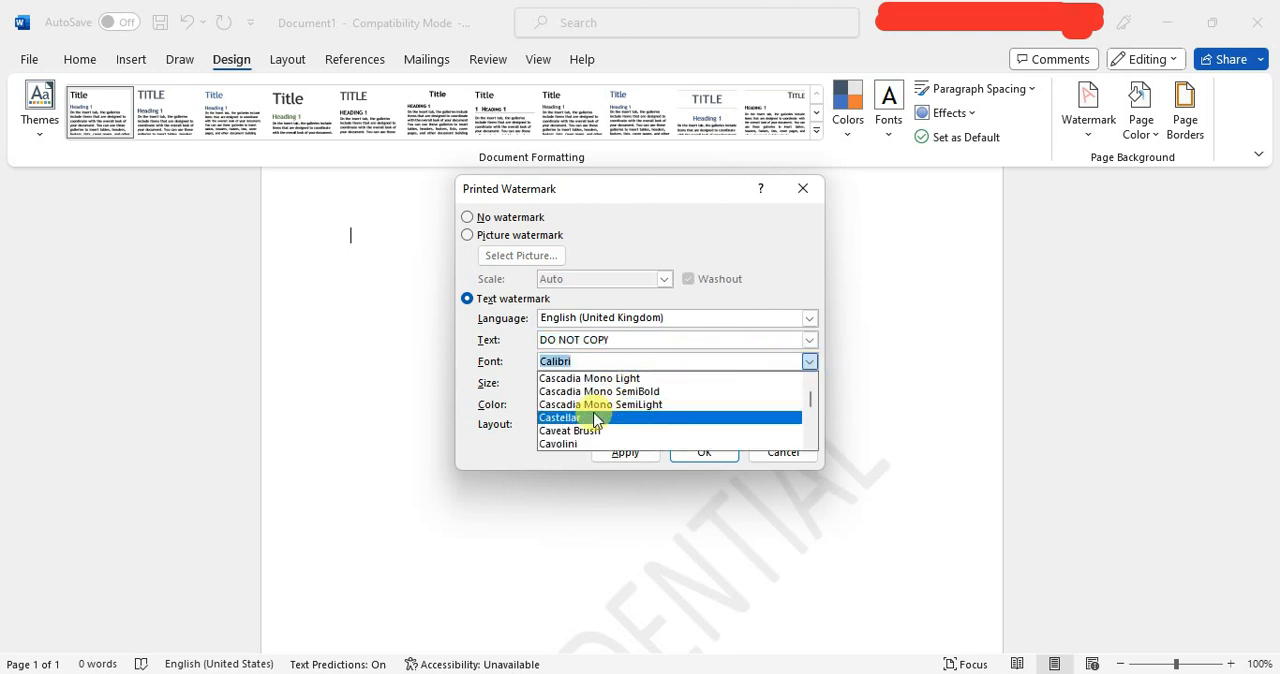
click(592, 415)
click(664, 404)
click(664, 404)
click(663, 383)
click(663, 383)
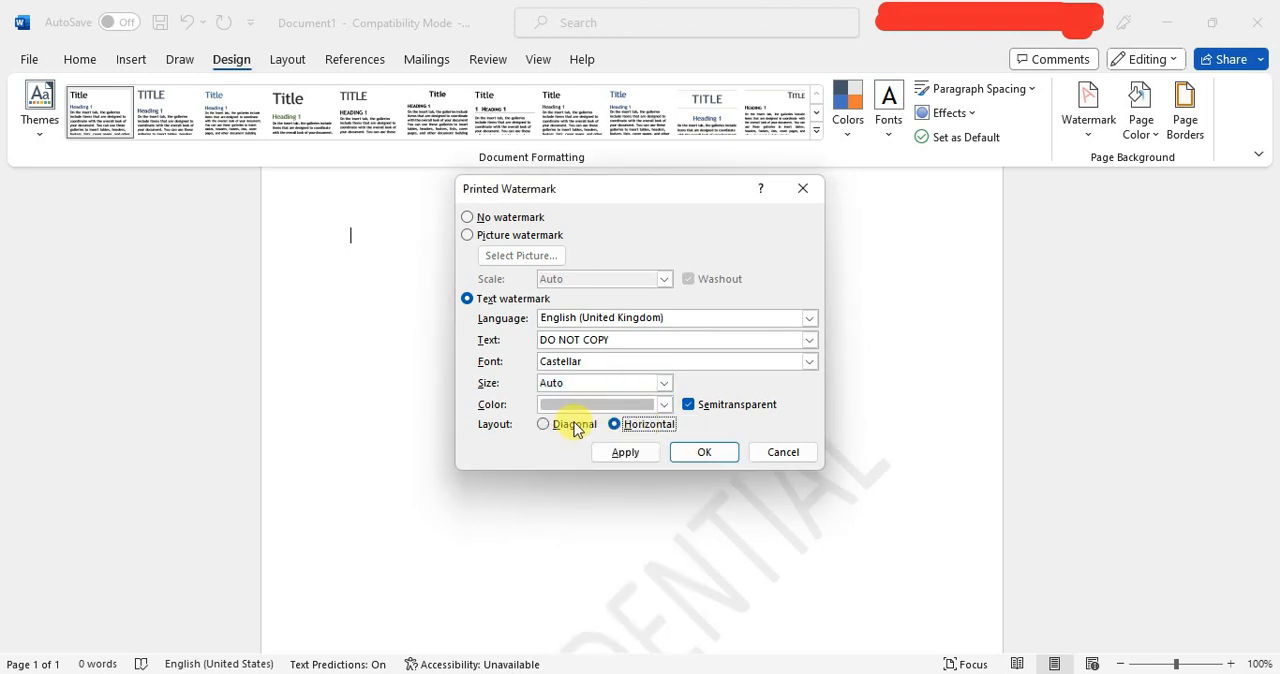
click(640, 451)
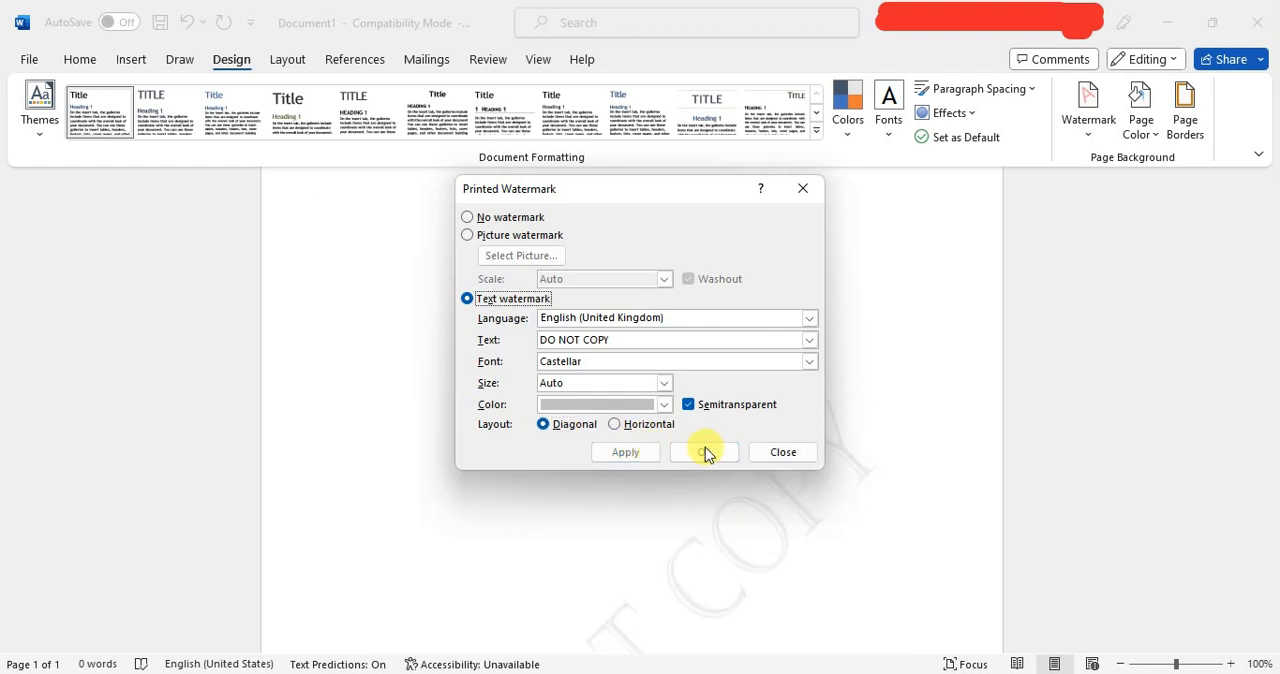
Recolor the DO NOT COPY watermark with a dark gray theme color and check it on the page.
click(663, 405)
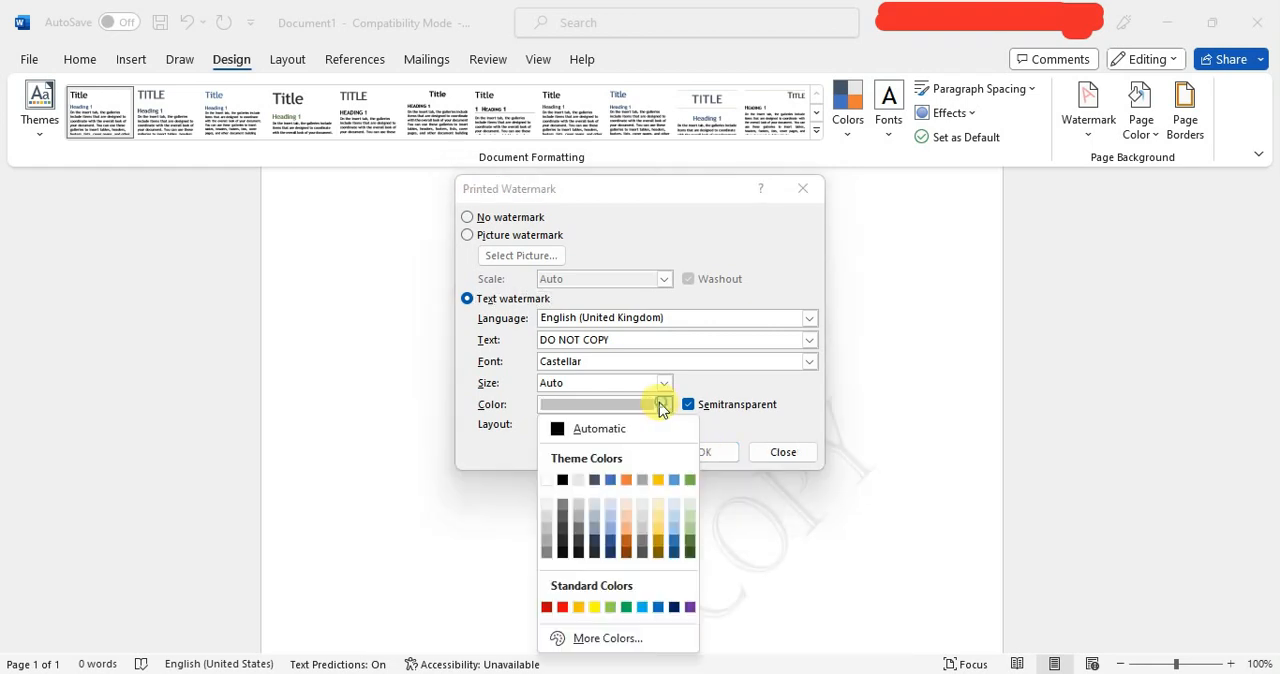
click(565, 541)
click(703, 452)
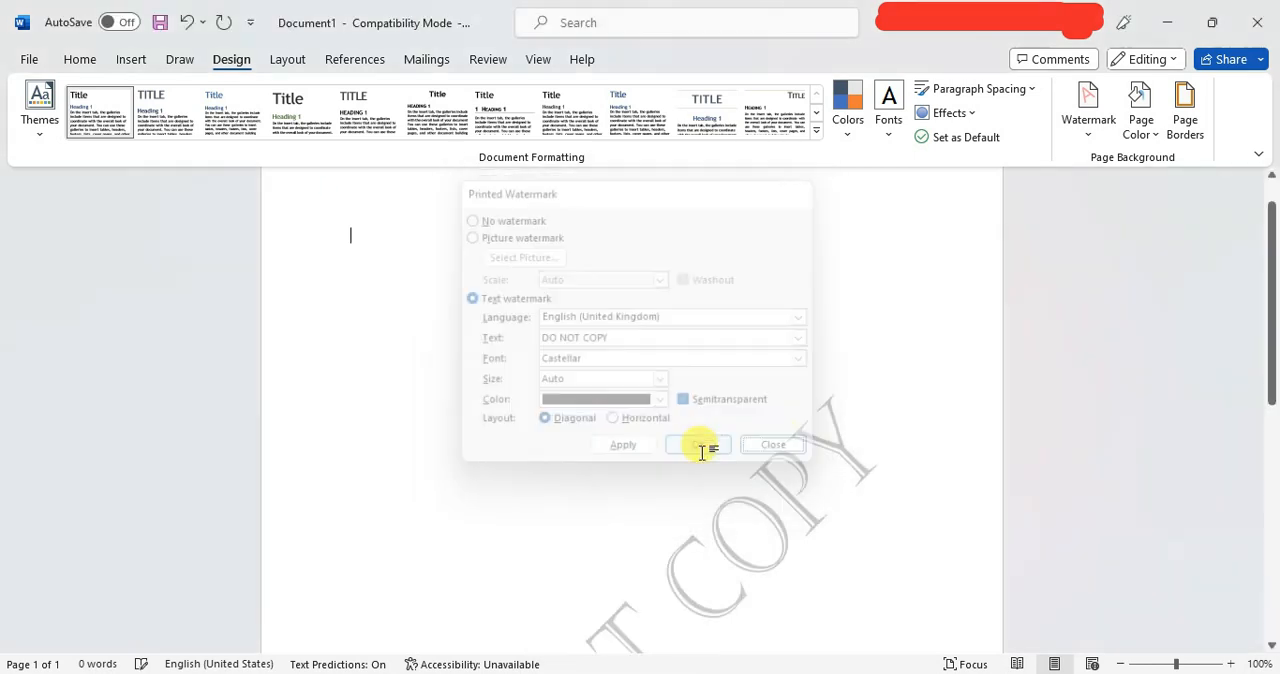
scroll(772, 395, down, 5)
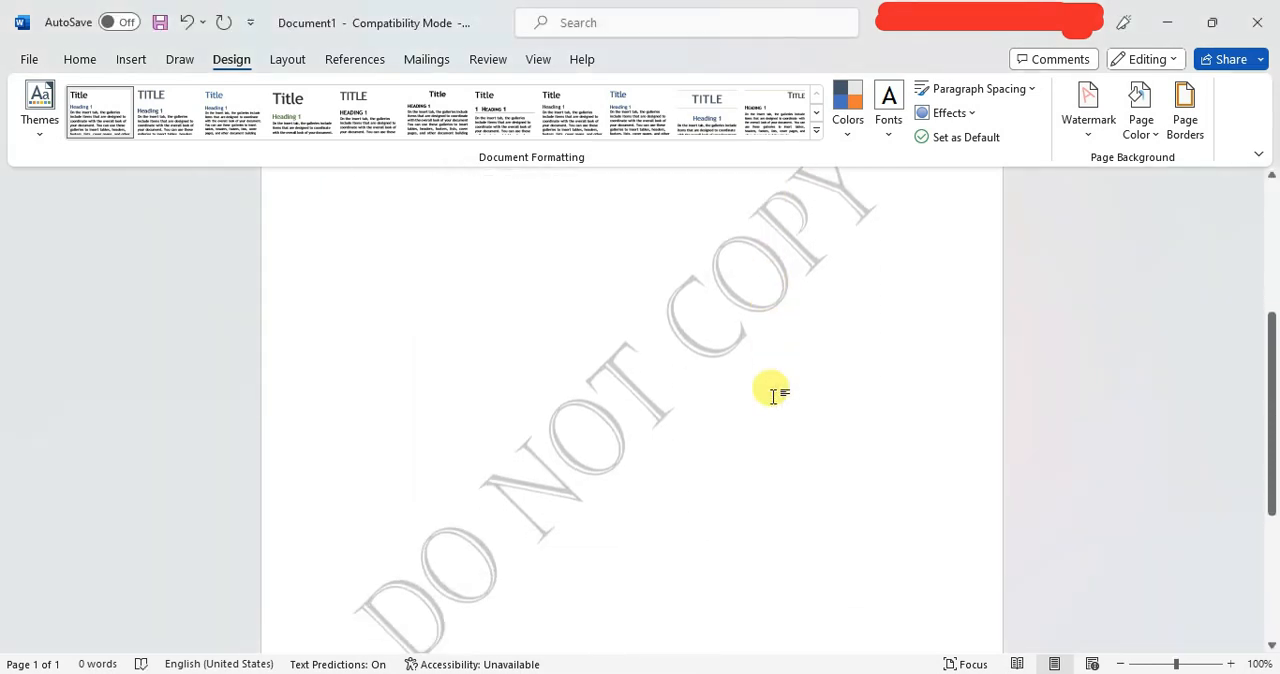
scroll(773, 395, up, 5)
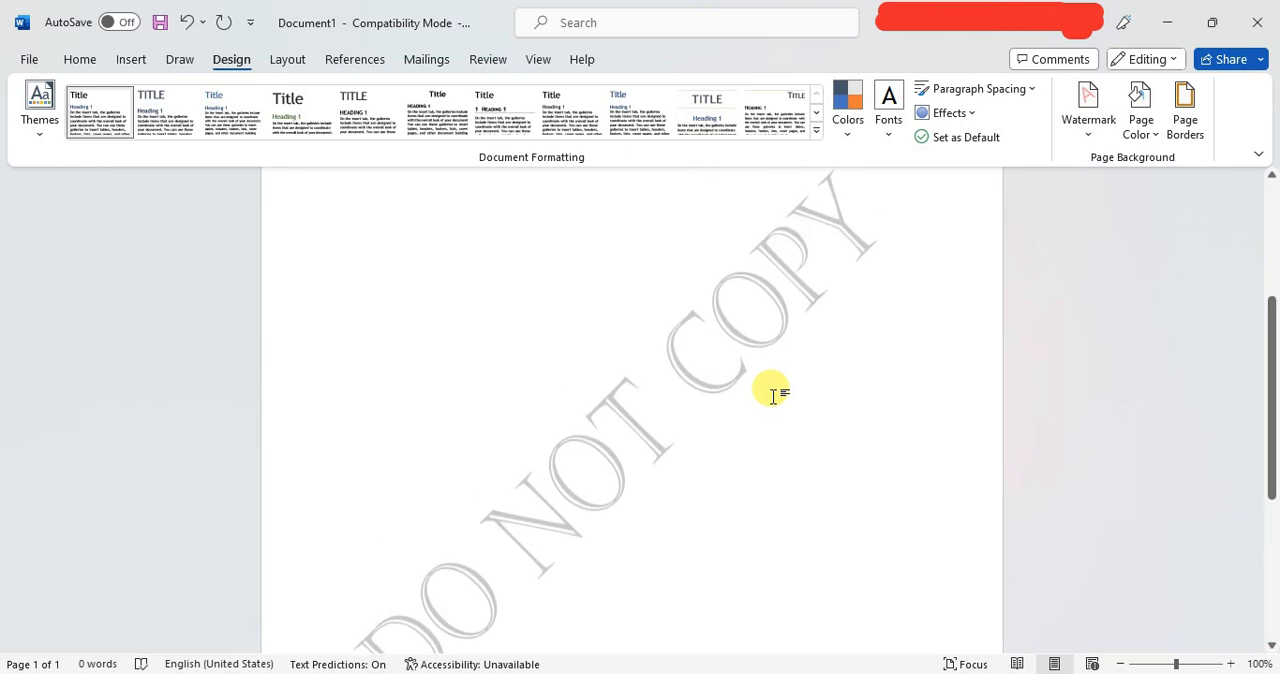
scroll(773, 395, up, 3)
scroll(773, 395, down, 5)
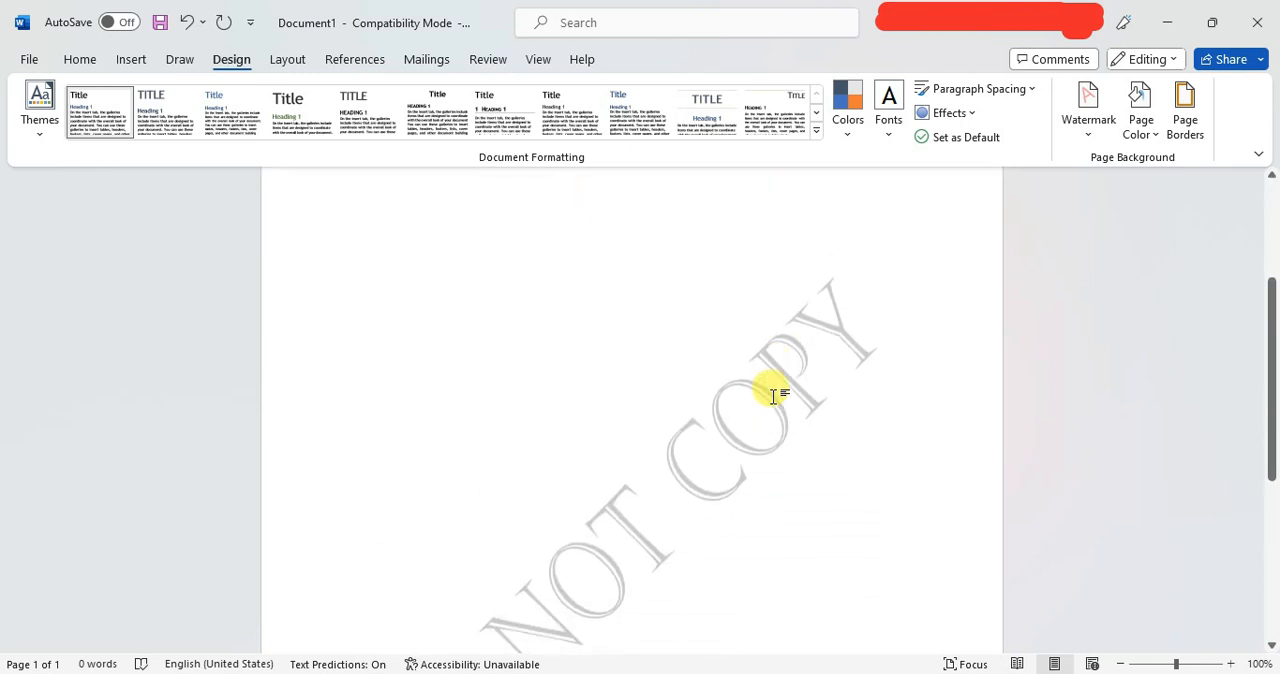
scroll(773, 395, down, 2)
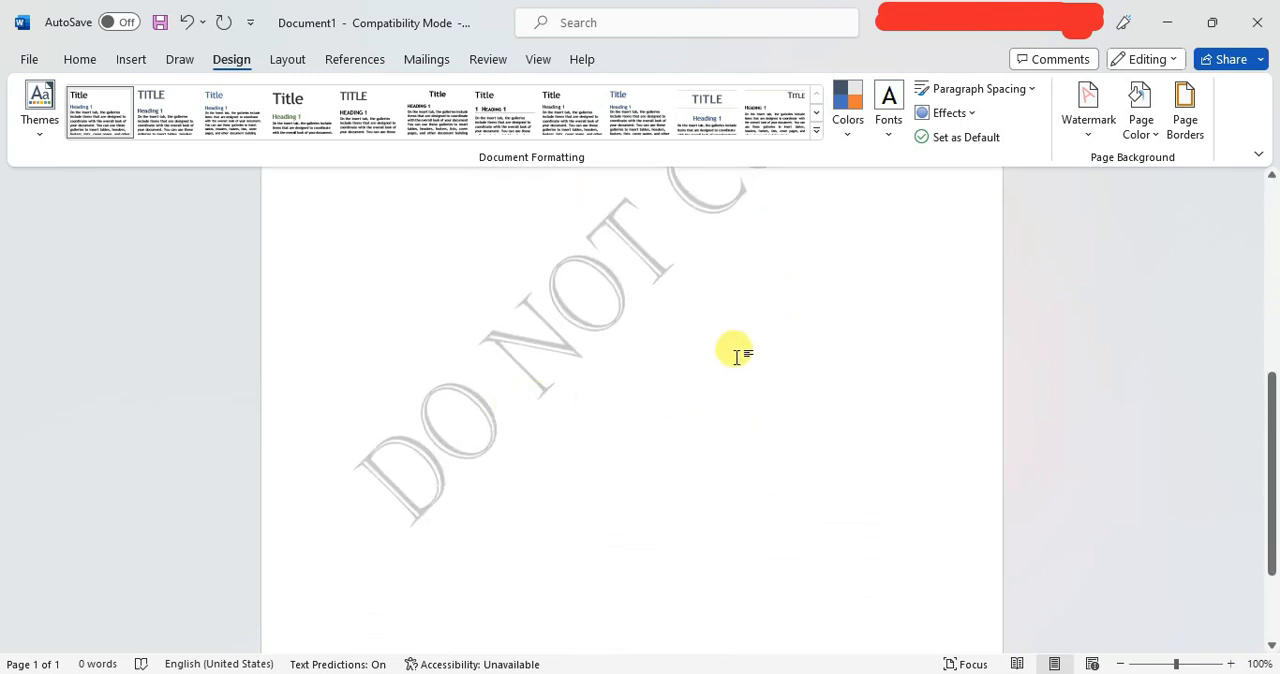
scroll(737, 354, up, 5)
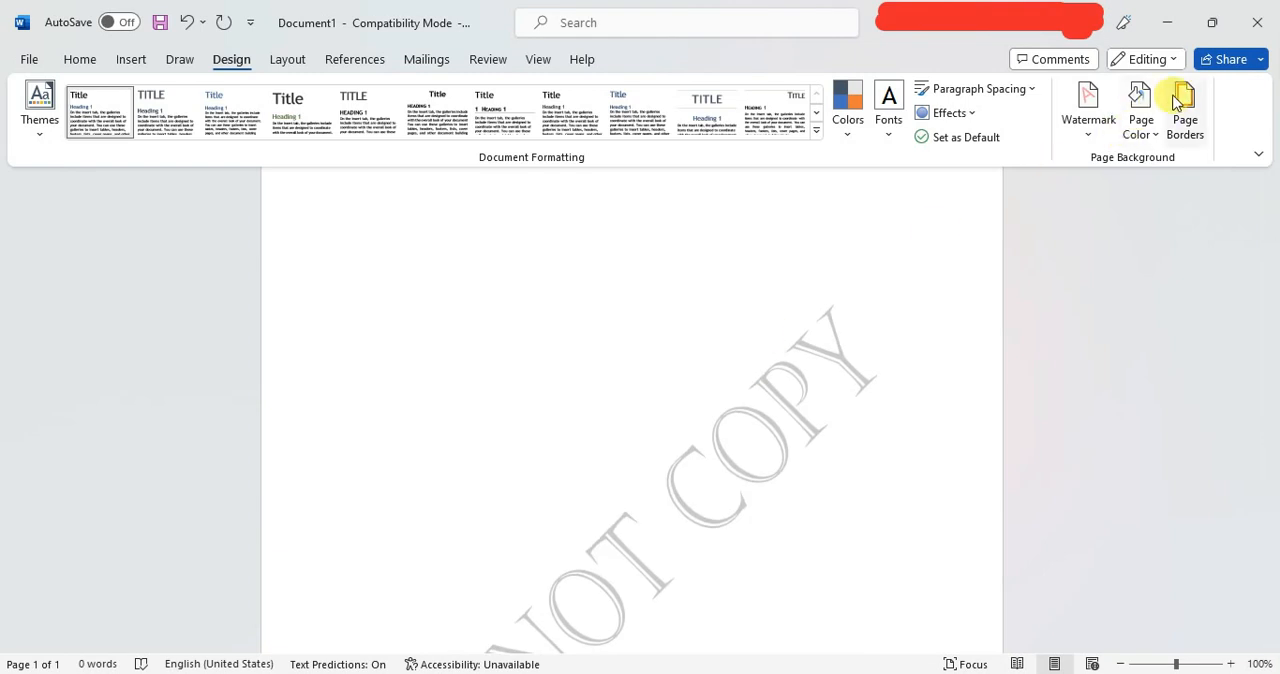
Set the page color to the lightest blue-gray theme shade and check the whole page.
click(1135, 134)
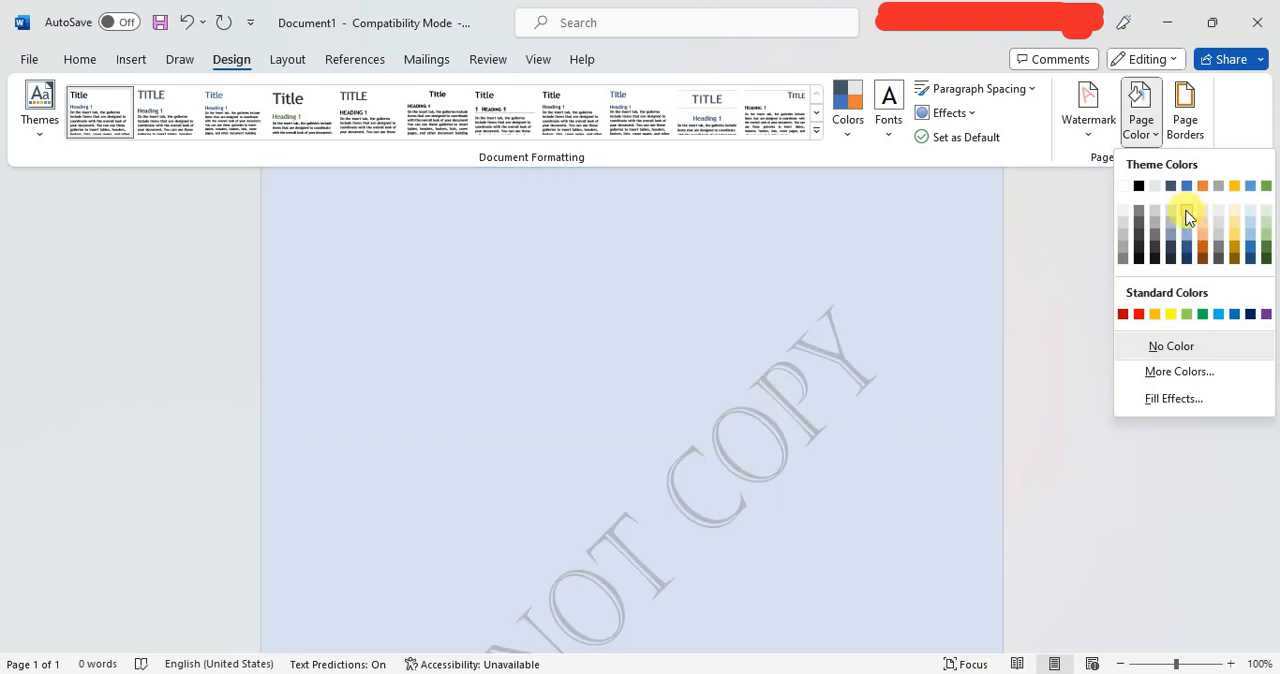
click(1171, 209)
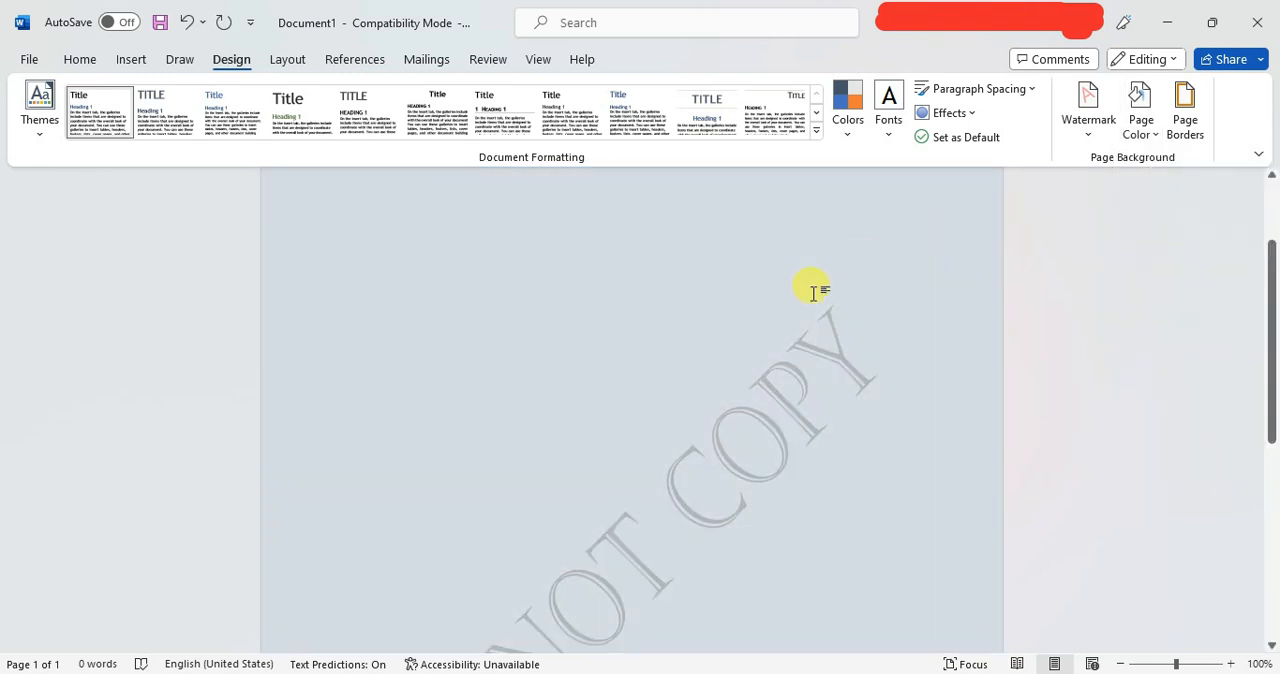
scroll(812, 295, up, 3)
scroll(819, 307, down, 5)
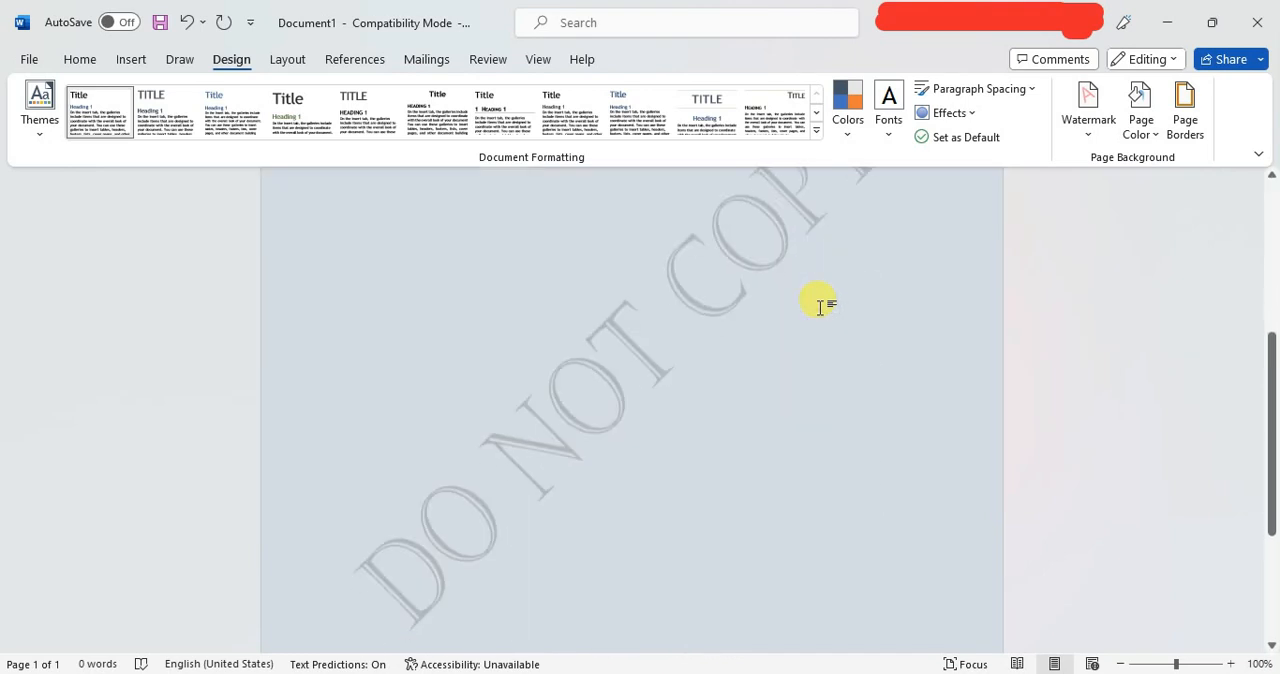
scroll(819, 307, up, 2)
scroll(819, 307, up, 7)
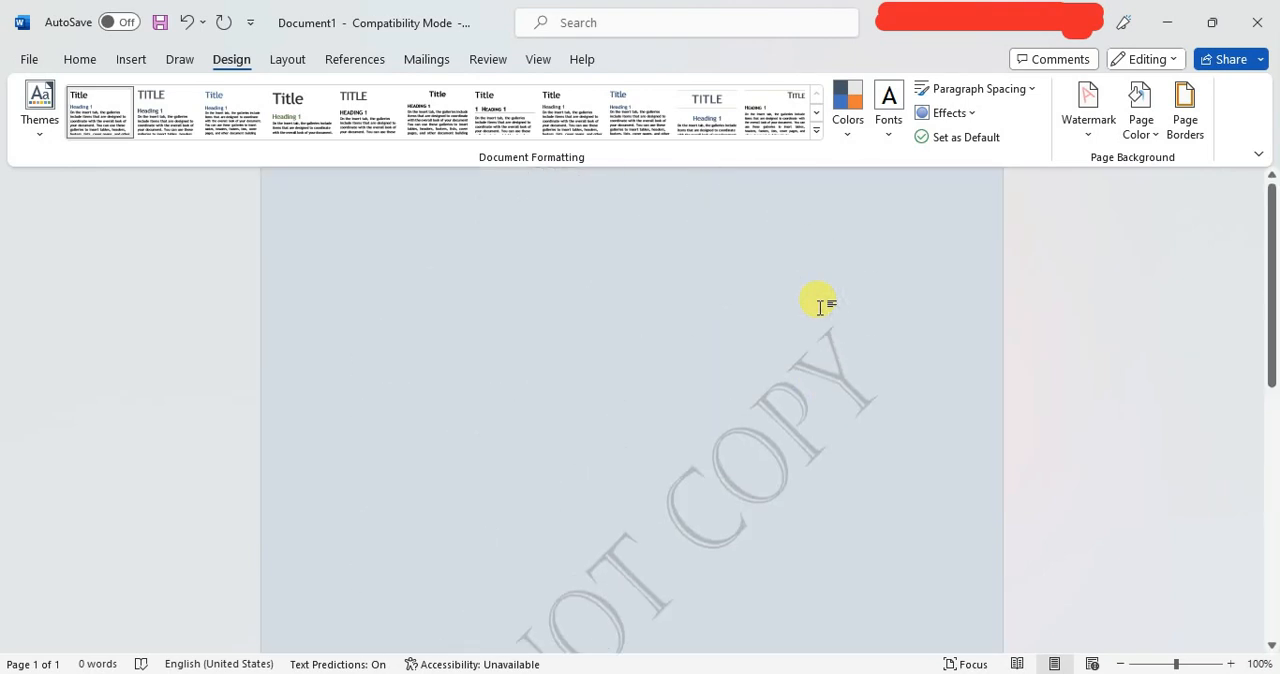
Open the page border settings and choose a box border with a thick-and-thin line style.
click(1180, 127)
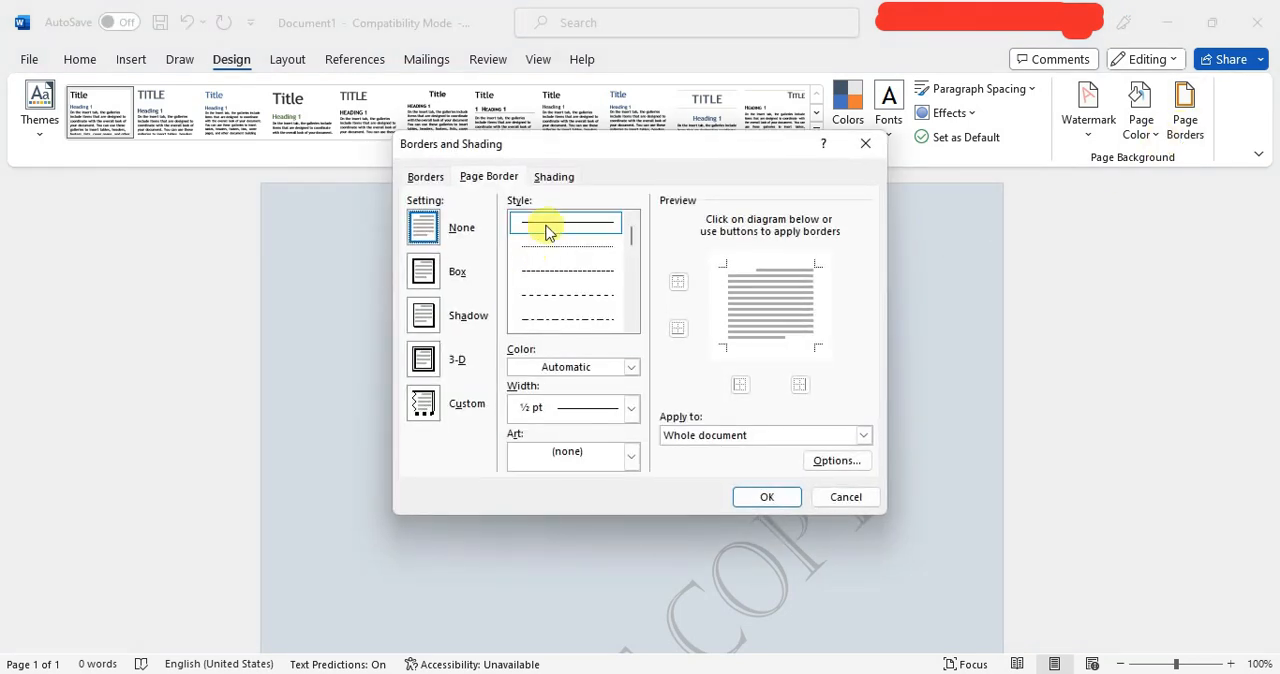
scroll(563, 257, down, 5)
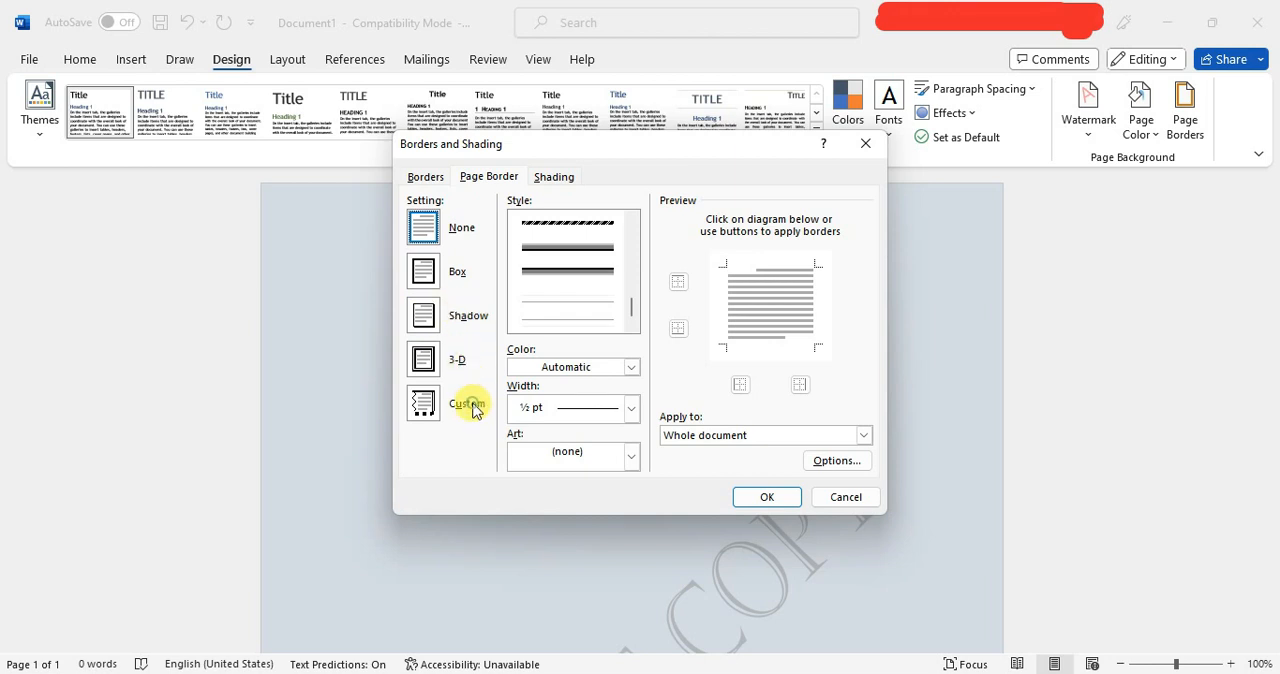
drag(632, 313, 628, 258)
click(583, 279)
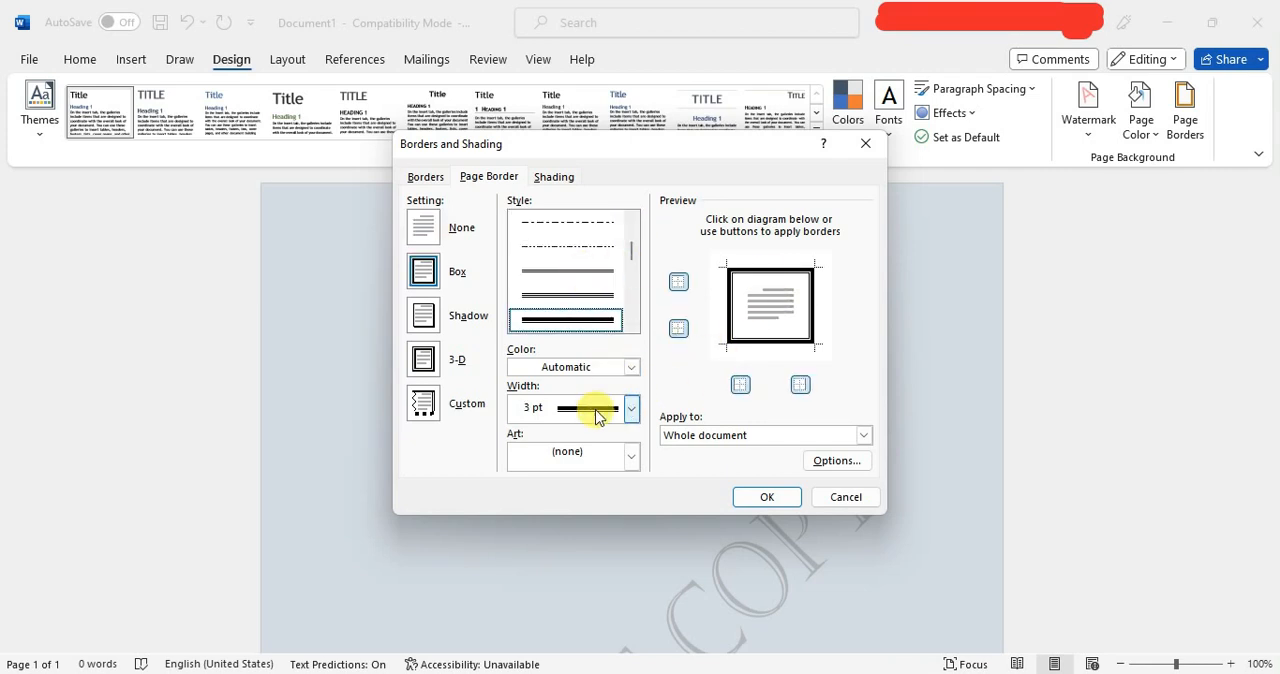
Set the page border to cover the whole document with a line width of 2 ¼ pt.
click(862, 437)
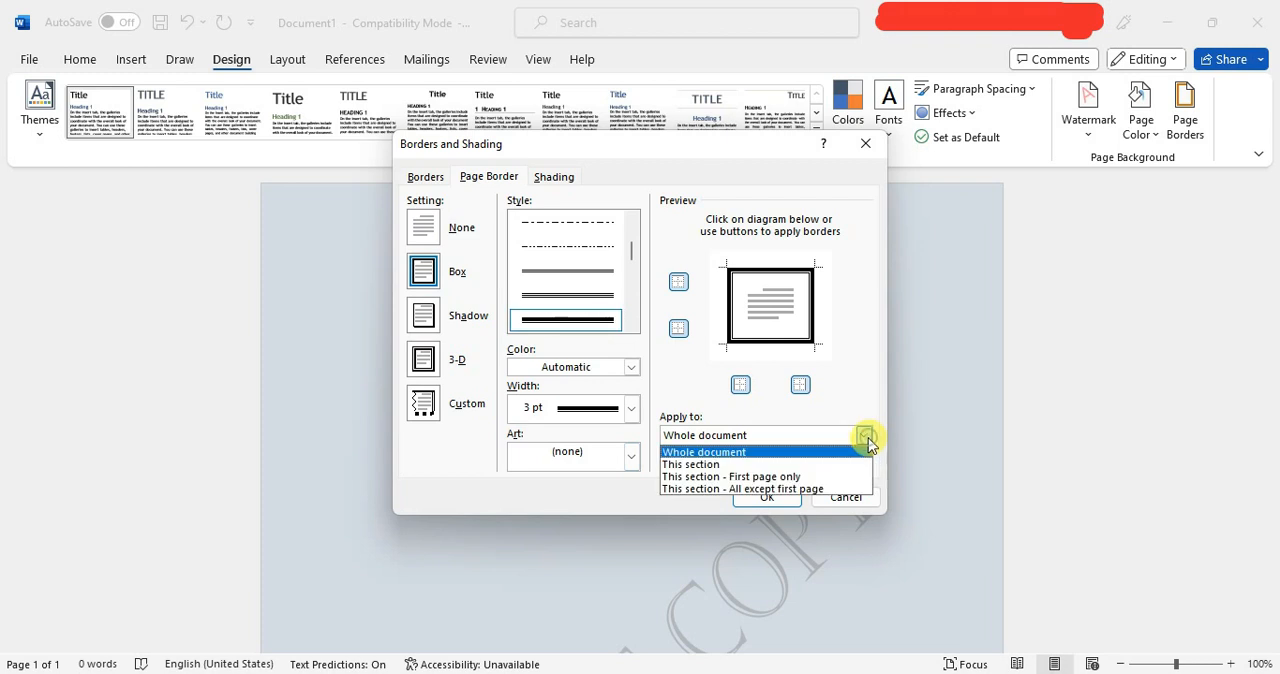
click(739, 452)
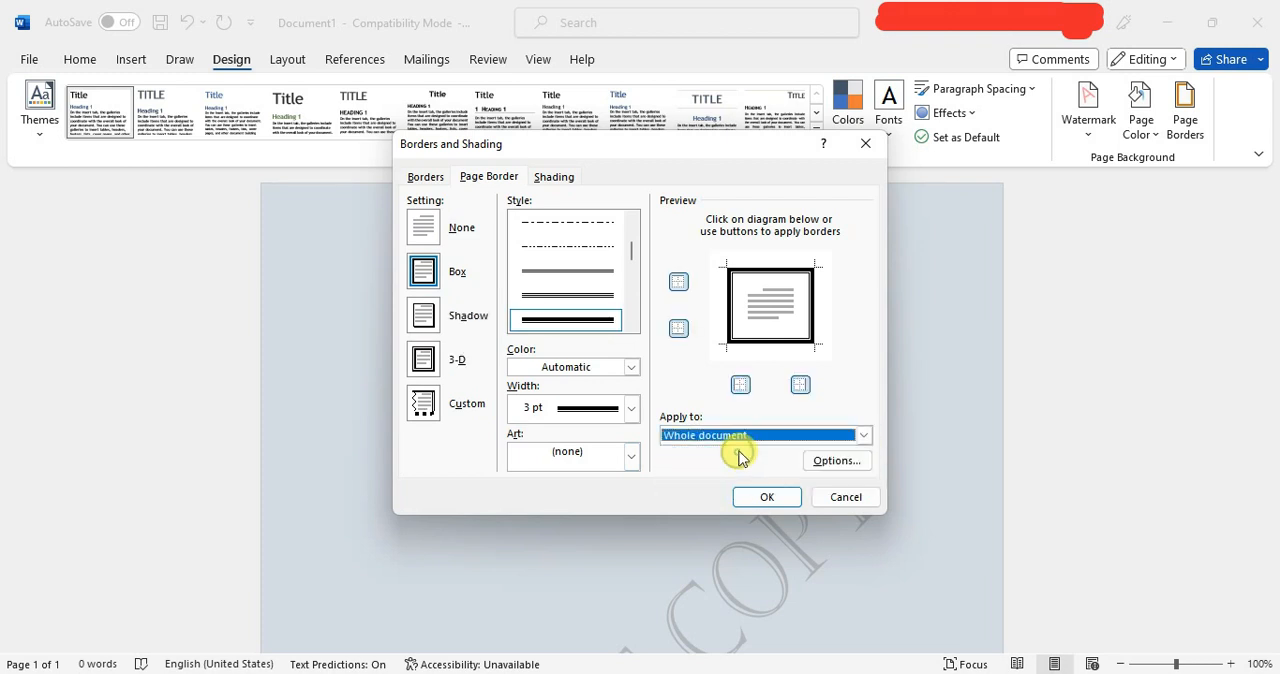
click(631, 408)
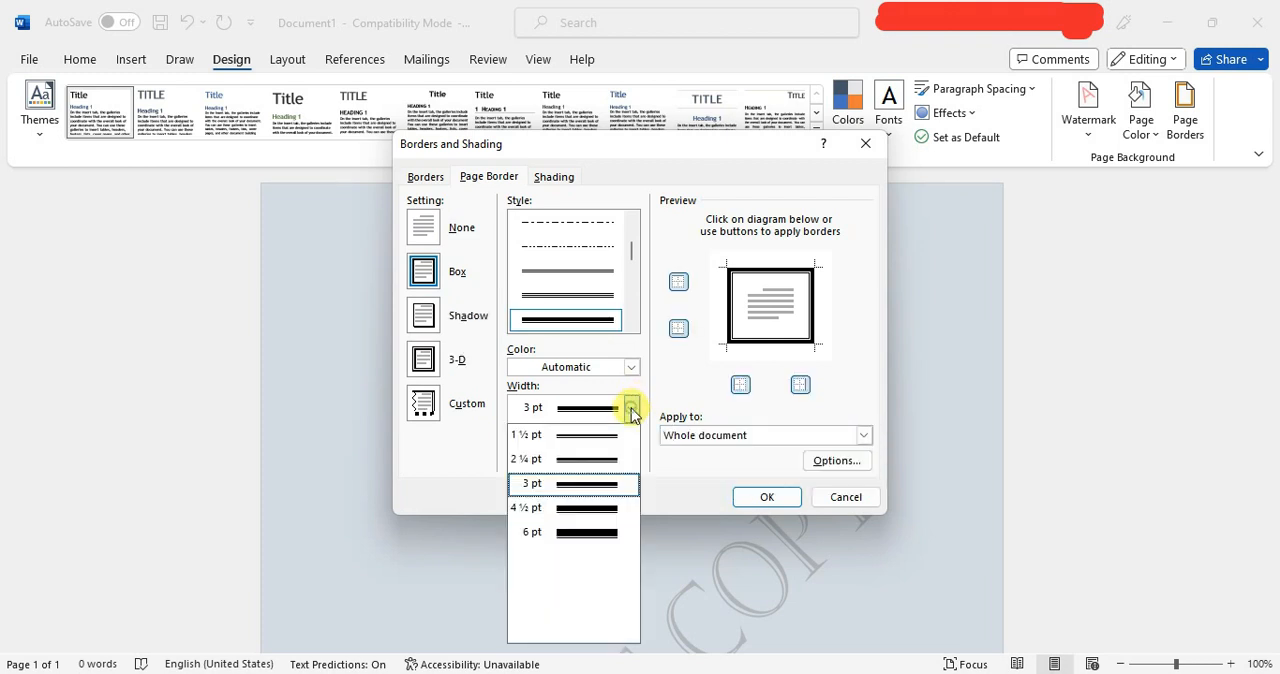
click(597, 459)
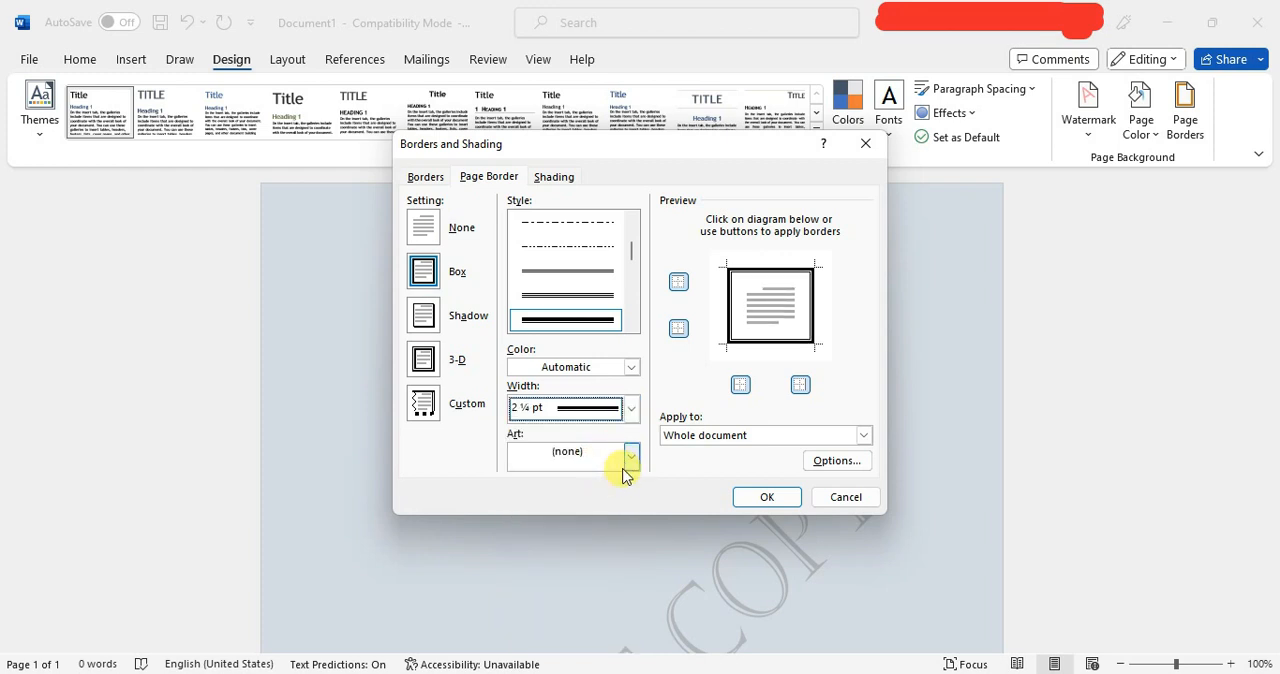
Browse the art patterns offered for page borders and leave the art set to none.
click(627, 462)
click(628, 462)
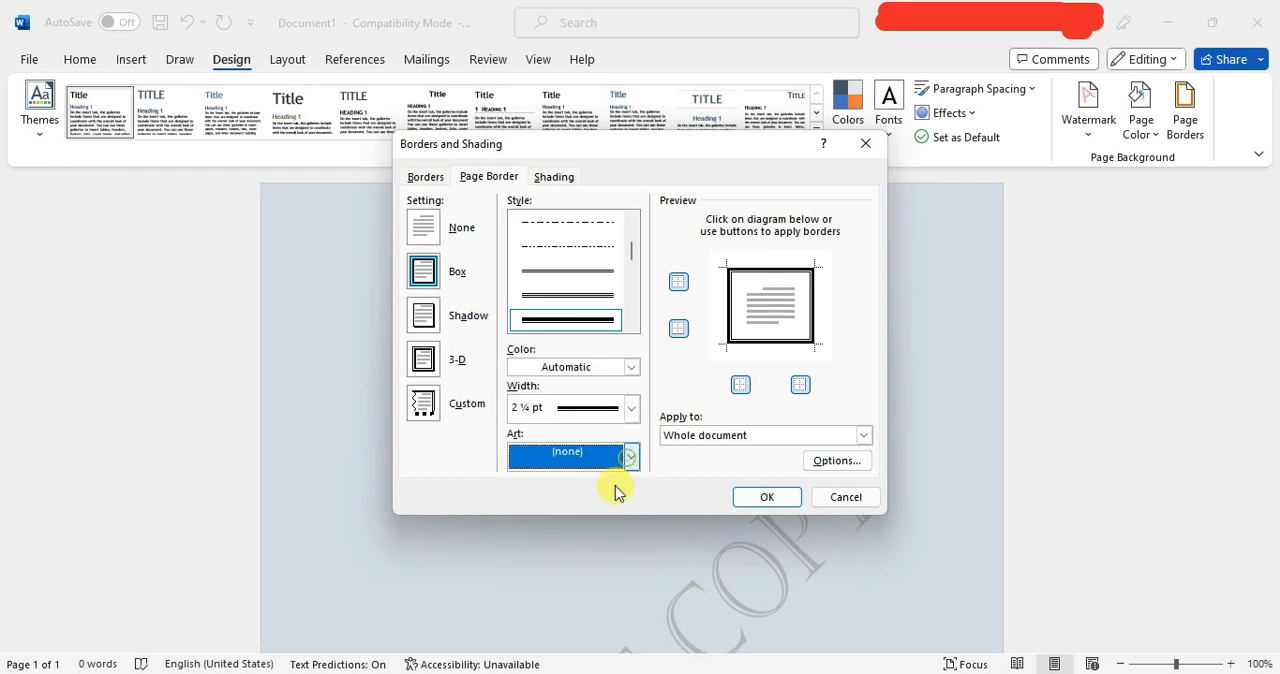
click(631, 456)
scroll(631, 457, down, 5)
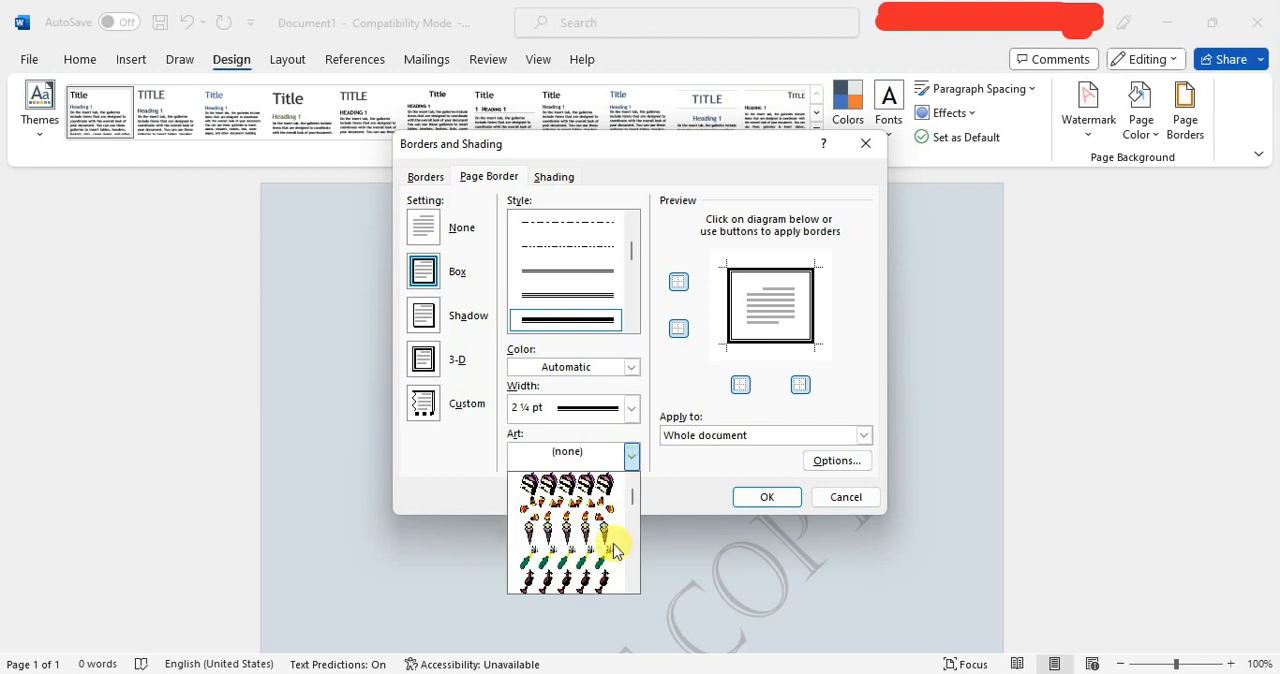
scroll(614, 549, down, 8)
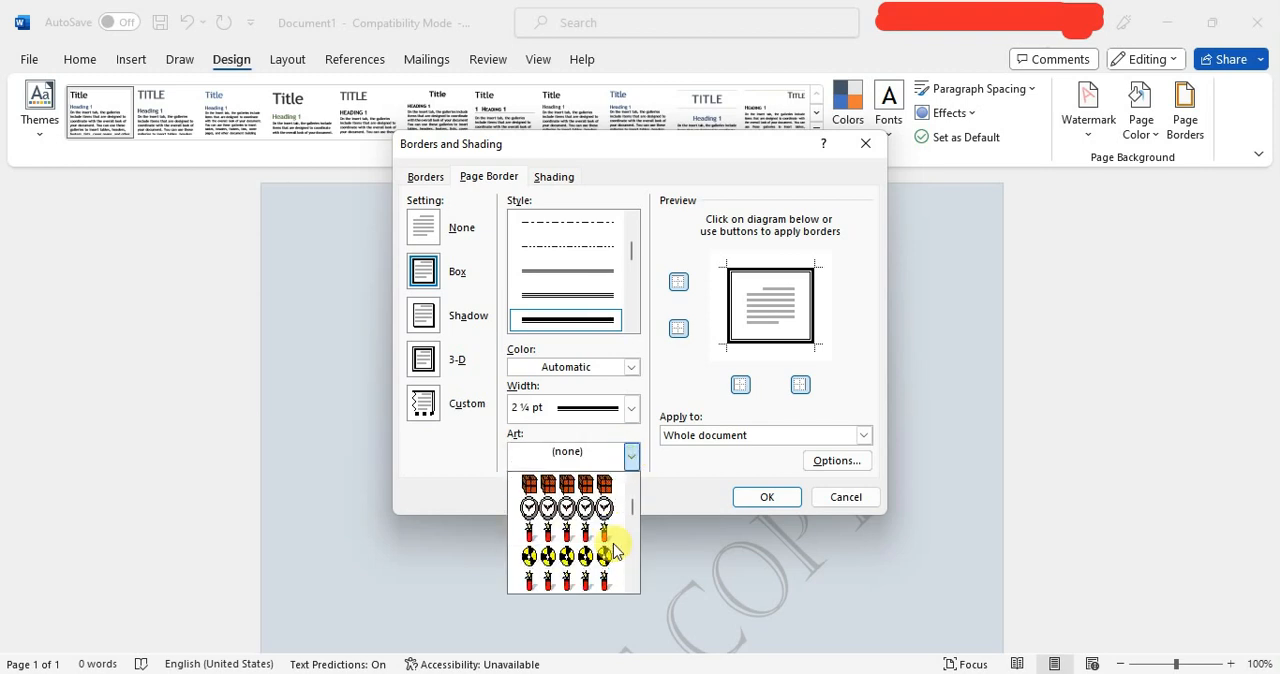
scroll(612, 540, down, 10)
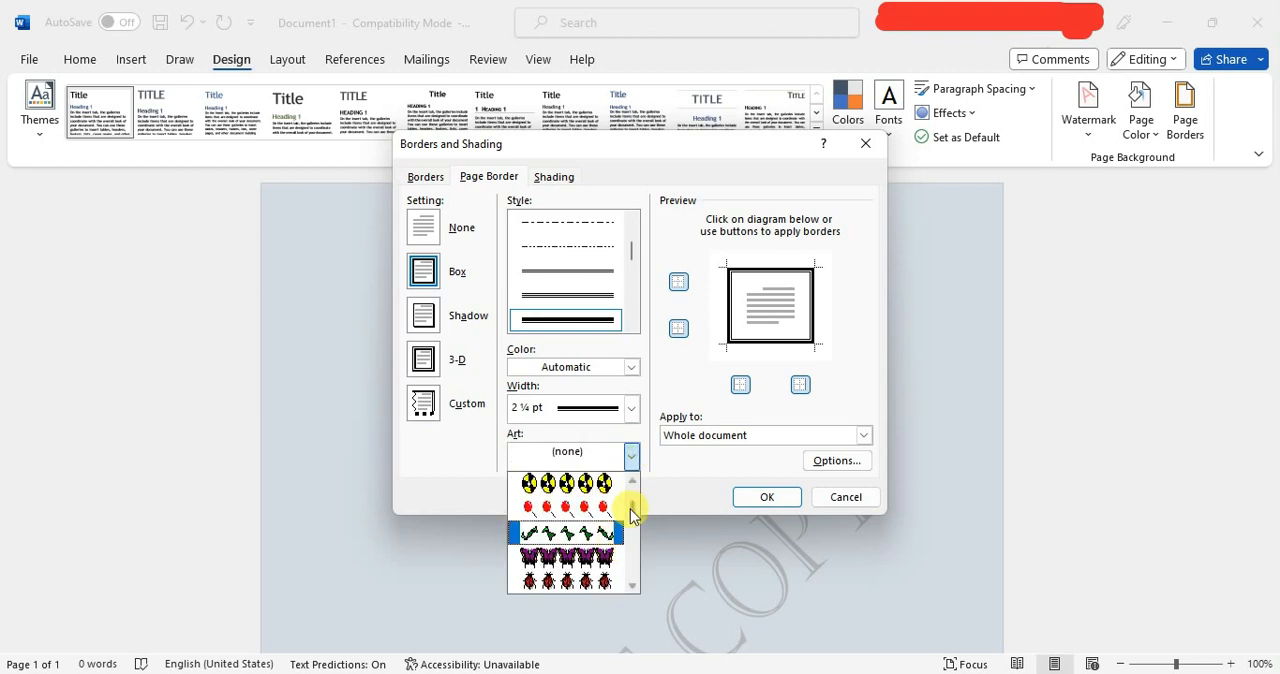
click(633, 457)
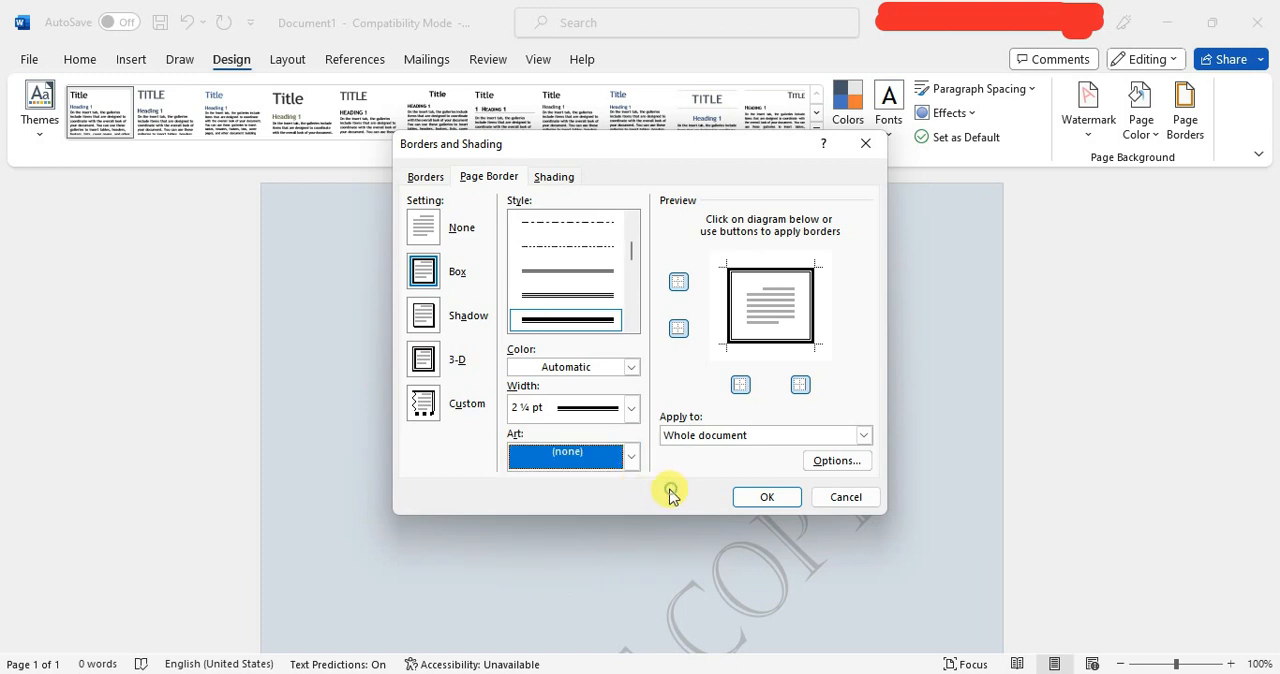
Apply the box page border to the document and check it around the whole page.
click(750, 500)
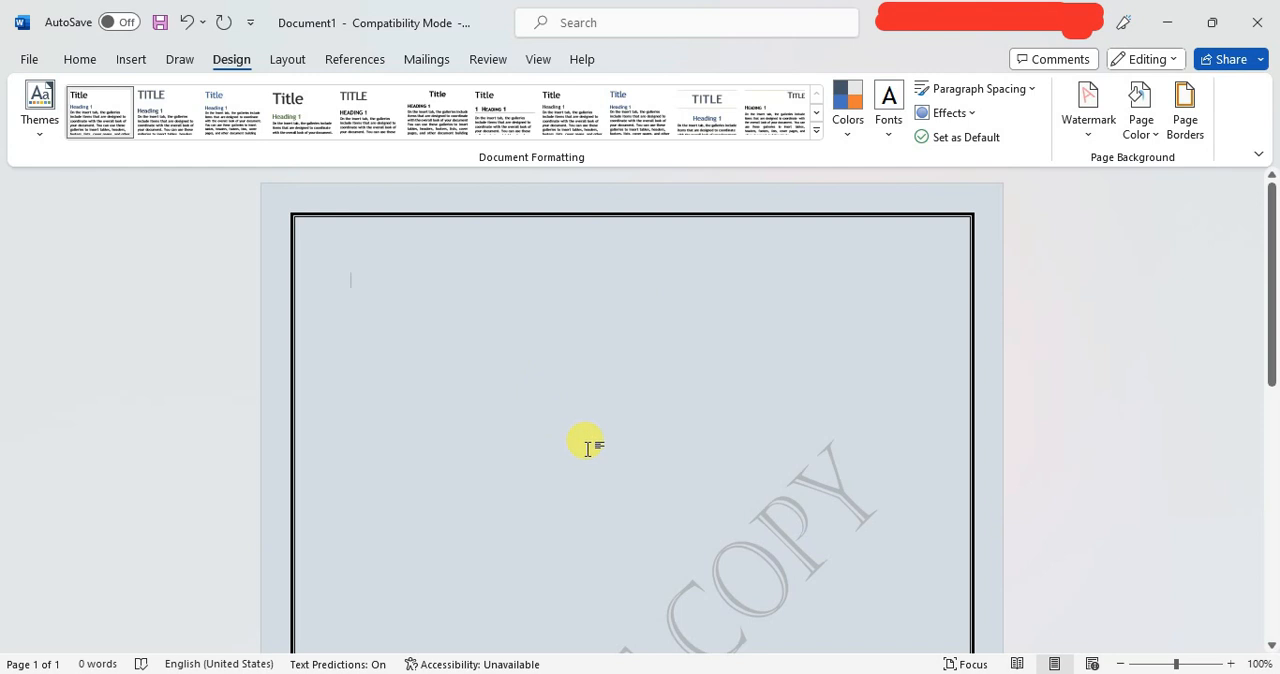
scroll(588, 448, down, 10)
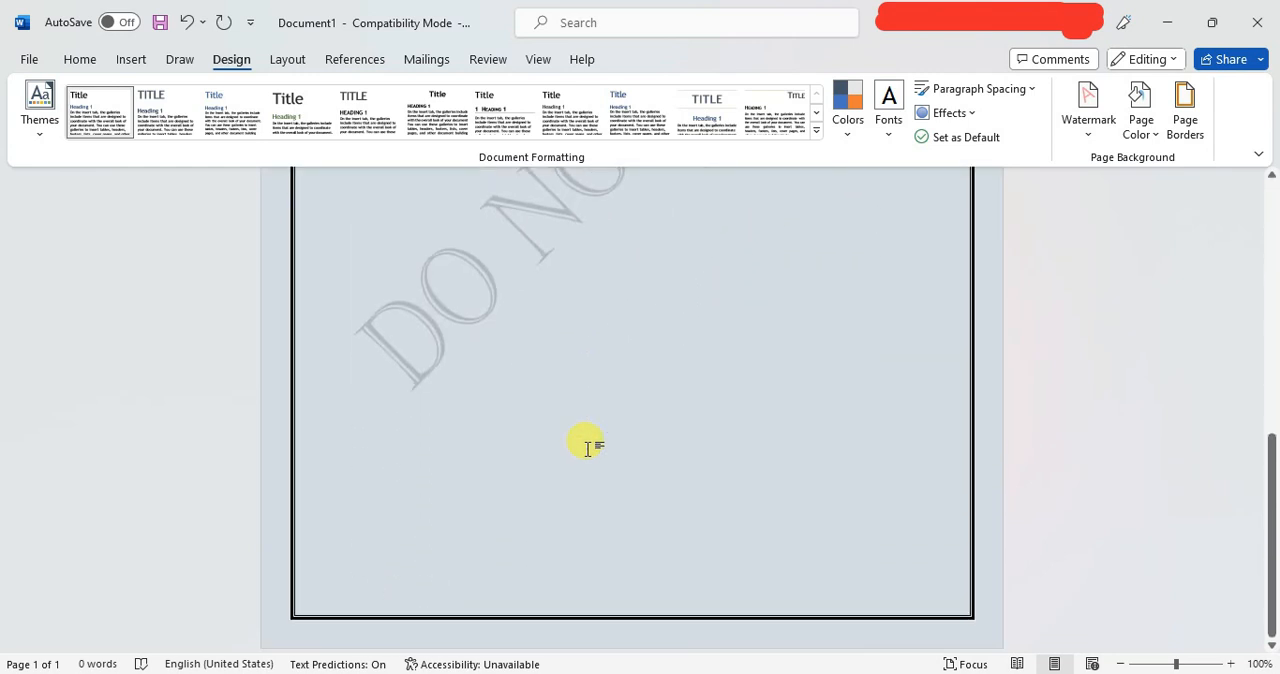
scroll(588, 448, up, 10)
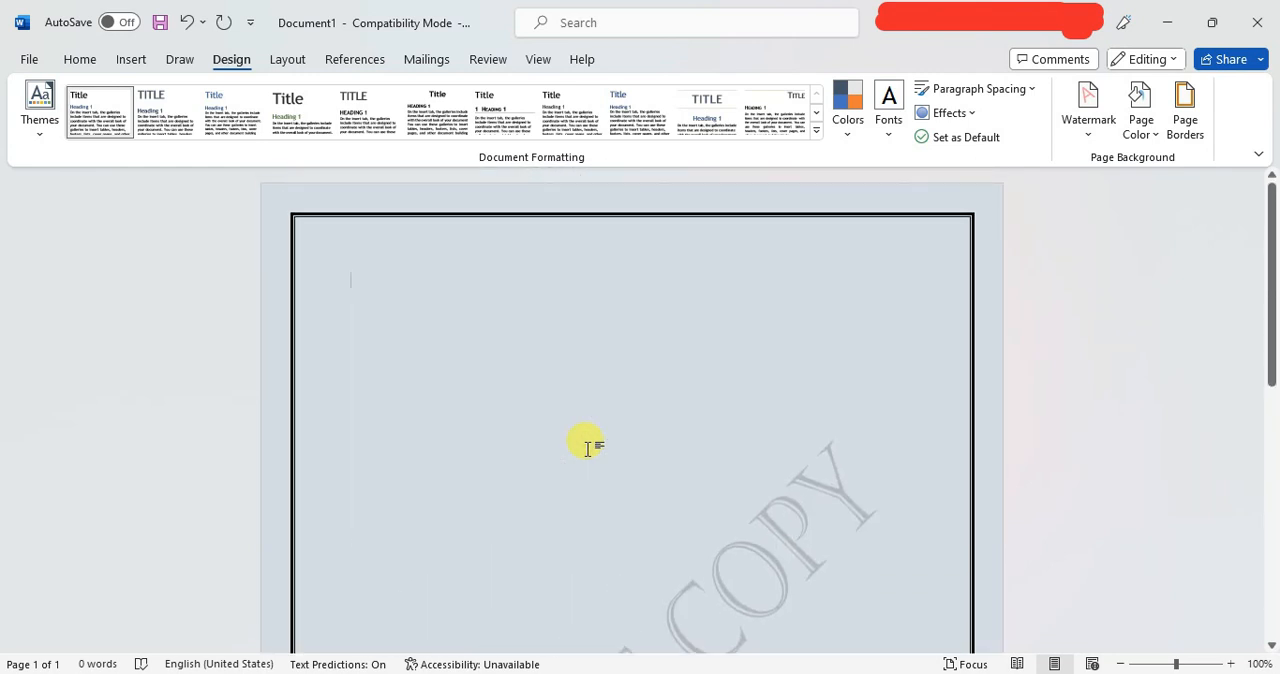
scroll(795, 395, down, 5)
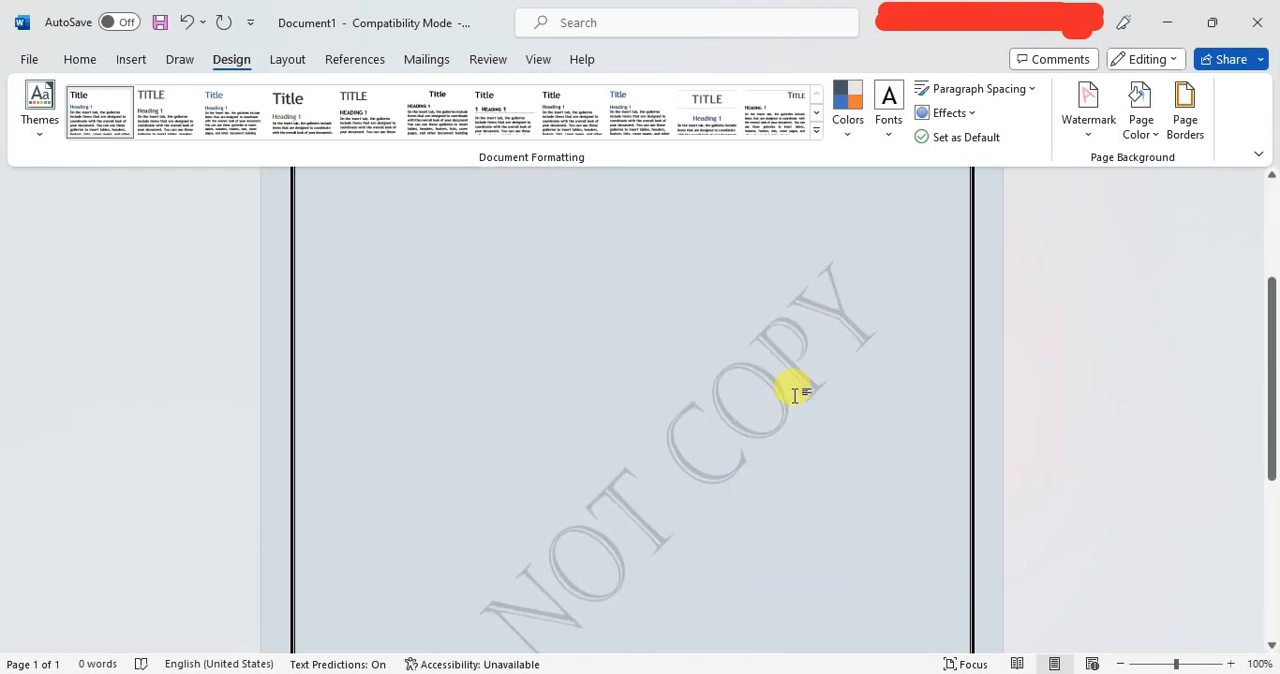
scroll(795, 395, up, 5)
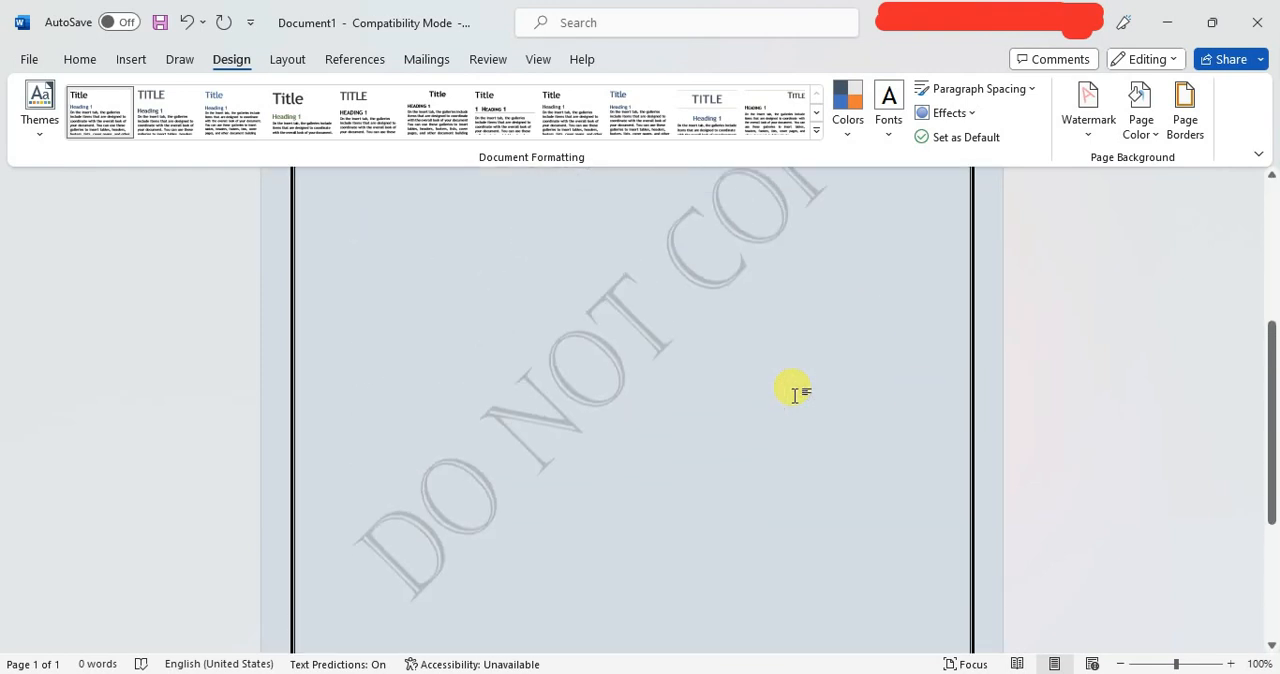